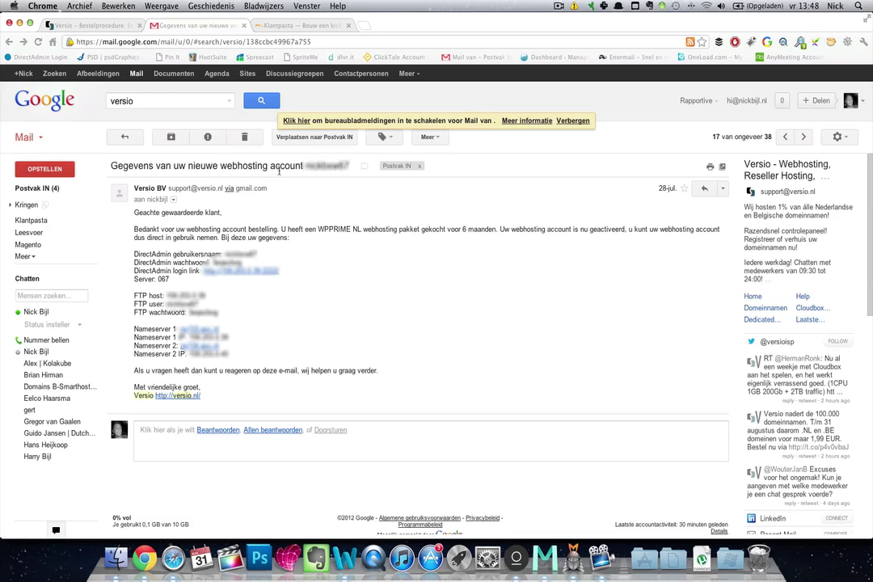
Step: Follow the DirectAdmin login link in the hosting e-mail and sign in to the control panel
{"action": "left_click_drag", "start_coordinate": [305, 165], "coordinate": [325, 165]}
{"action": "left_click", "coordinate": [327, 171]}
{"action": "scroll", "coordinate": [335, 242], "scroll_direction": "down", "scroll_amount": 2}
{"action": "scroll", "coordinate": [335, 242], "scroll_direction": "up", "scroll_amount": 2}
{"action": "scroll", "coordinate": [331, 252], "scroll_direction": "down", "scroll_amount": 1}
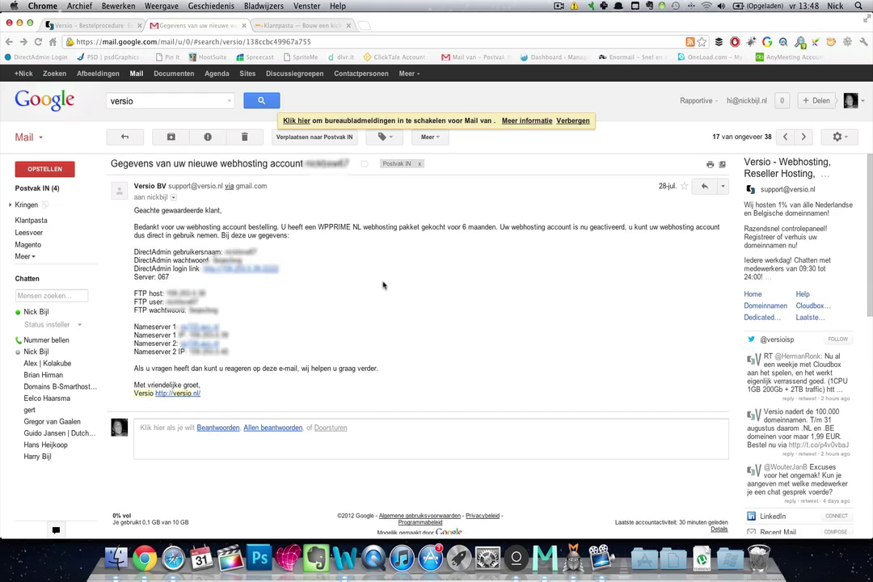
{"action": "scroll", "coordinate": [381, 286], "scroll_direction": "up", "scroll_amount": 1}
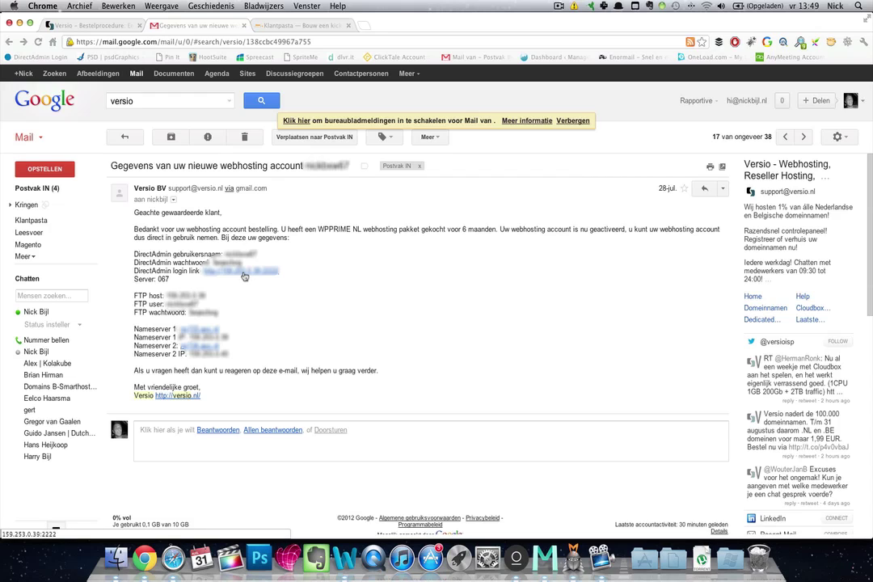
{"action": "left_click", "coordinate": [244, 276]}
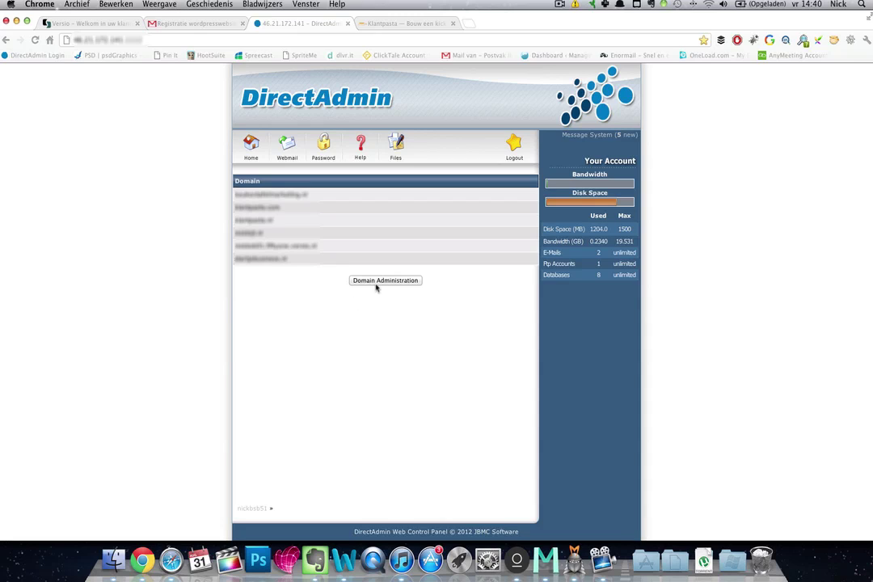
Step: Add wordpresswebsitemaken.nl as another domain under Domain Administration
{"action": "left_click", "coordinate": [377, 282]}
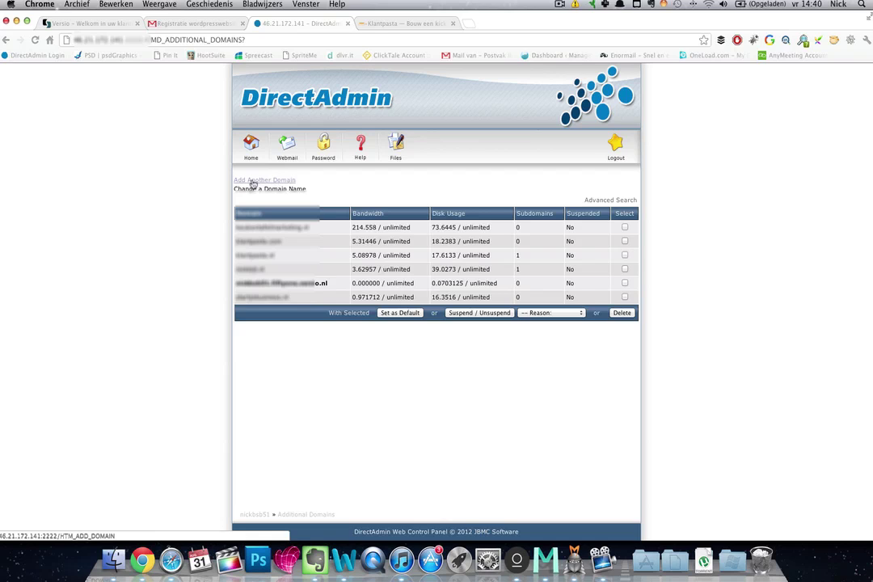
{"action": "left_click", "coordinate": [252, 181]}
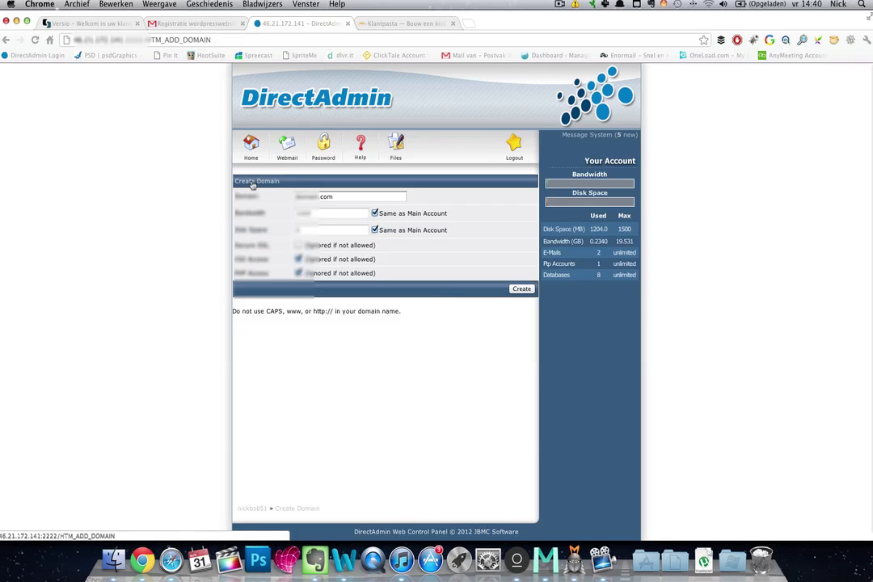
{"action": "triple_click", "coordinate": [362, 196]}
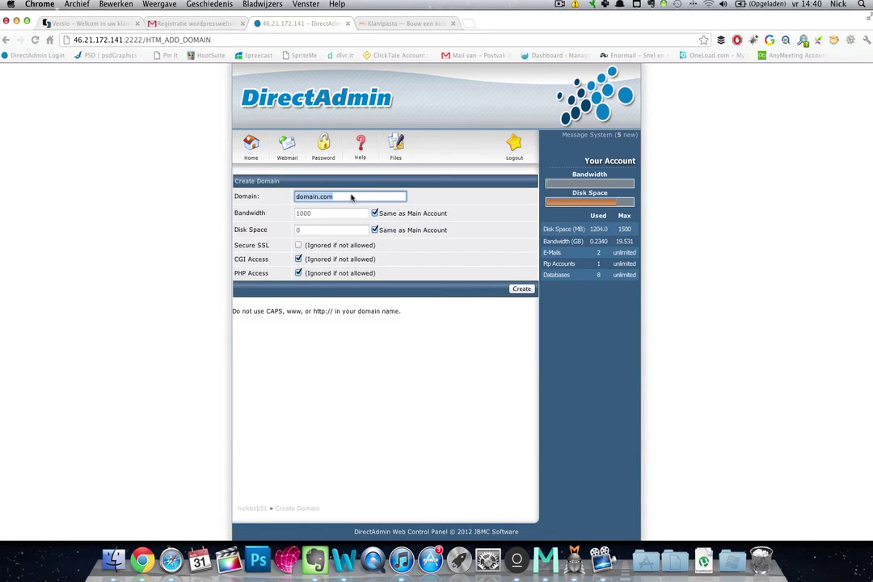
{"action": "type", "text": "wo"}
{"action": "type", "text": "rdpresswebsitemaken."}
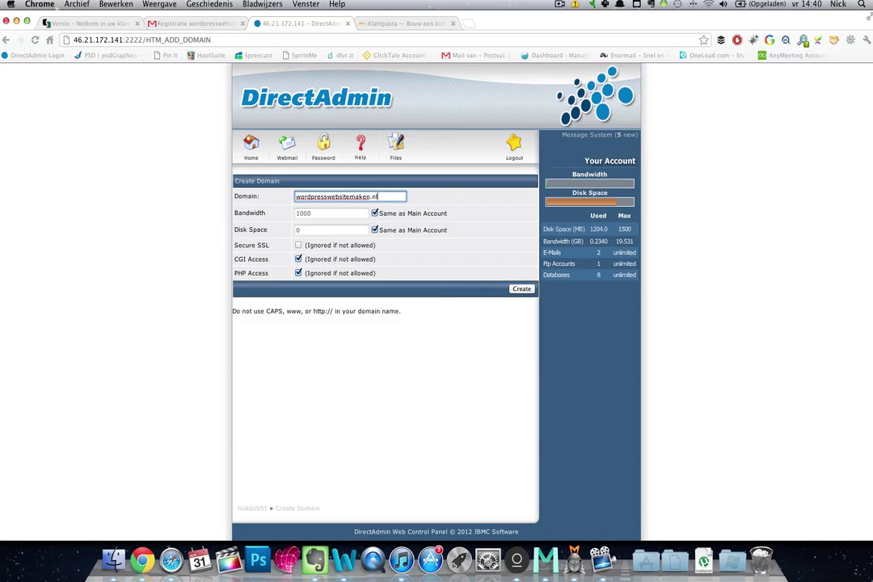
{"action": "left_click", "coordinate": [356, 204]}
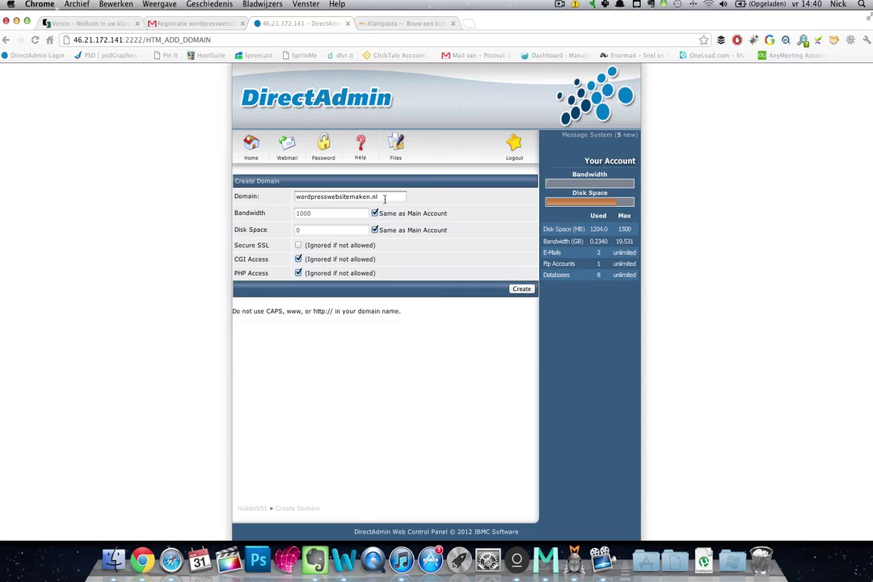
{"action": "left_click", "coordinate": [522, 289]}
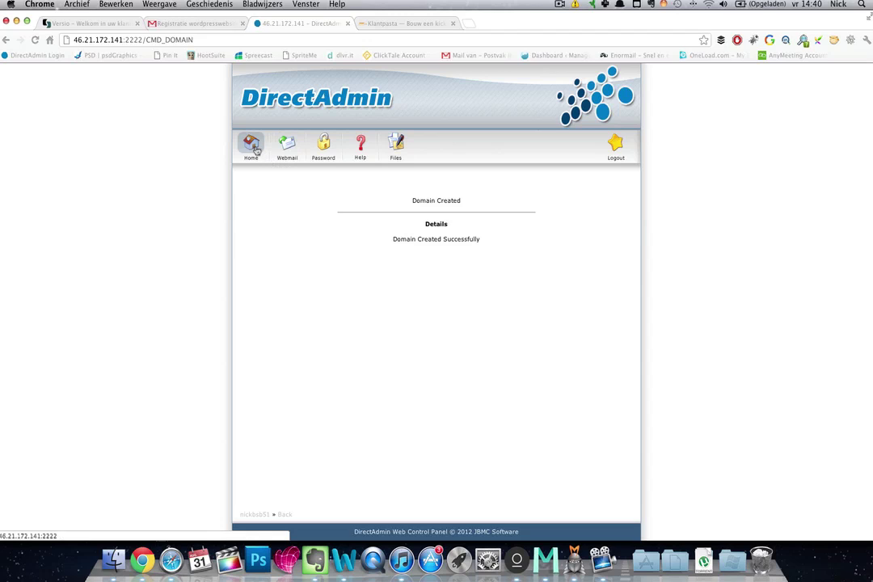
Step: From the wordpresswebsitemaken.nl domain panel, open WordPress under Installatron's Web Applications
{"action": "left_click", "coordinate": [254, 147]}
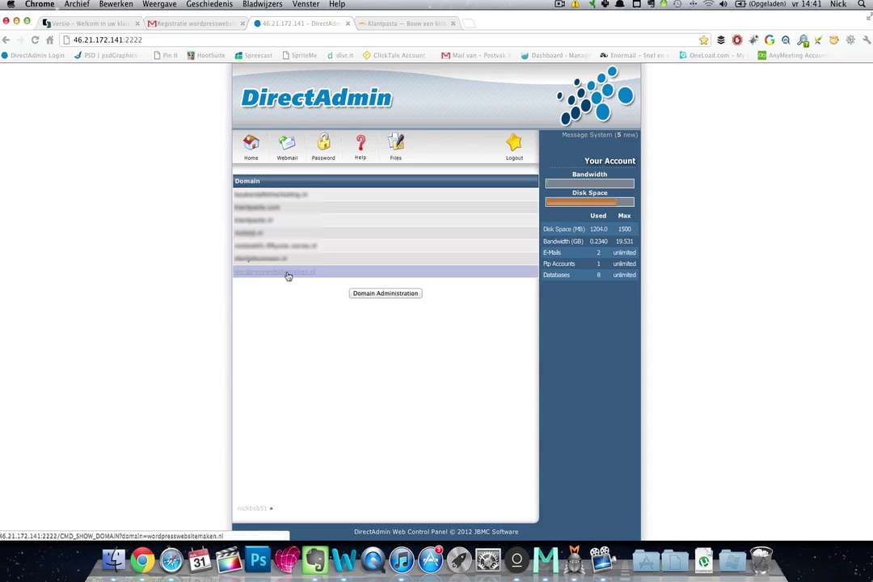
{"action": "left_click", "coordinate": [288, 274]}
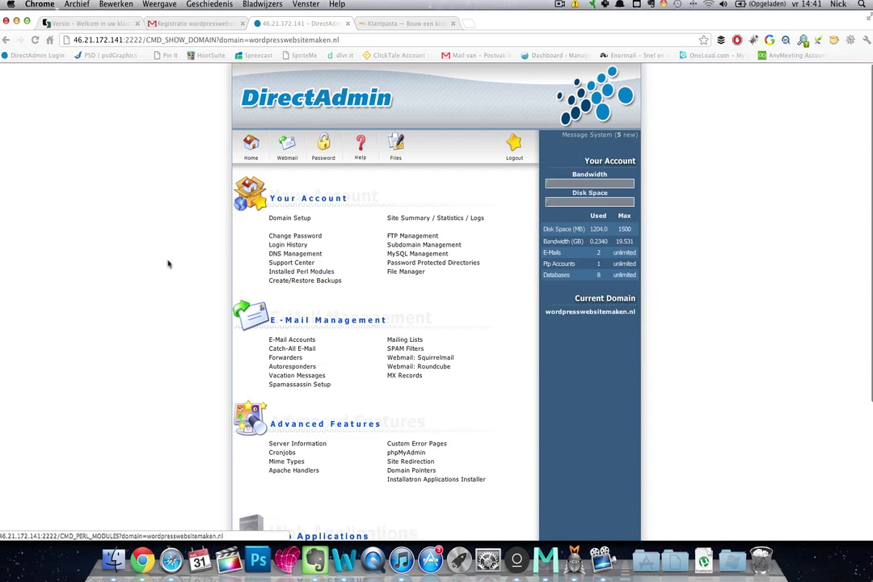
{"action": "scroll", "coordinate": [145, 262], "scroll_direction": "down", "scroll_amount": 3}
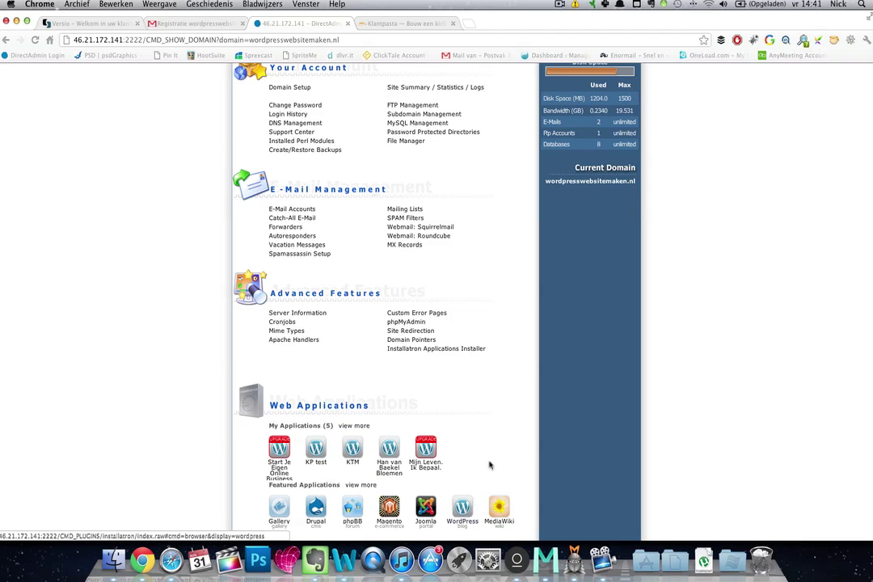
{"action": "scroll", "coordinate": [484, 474], "scroll_direction": "down", "scroll_amount": 2}
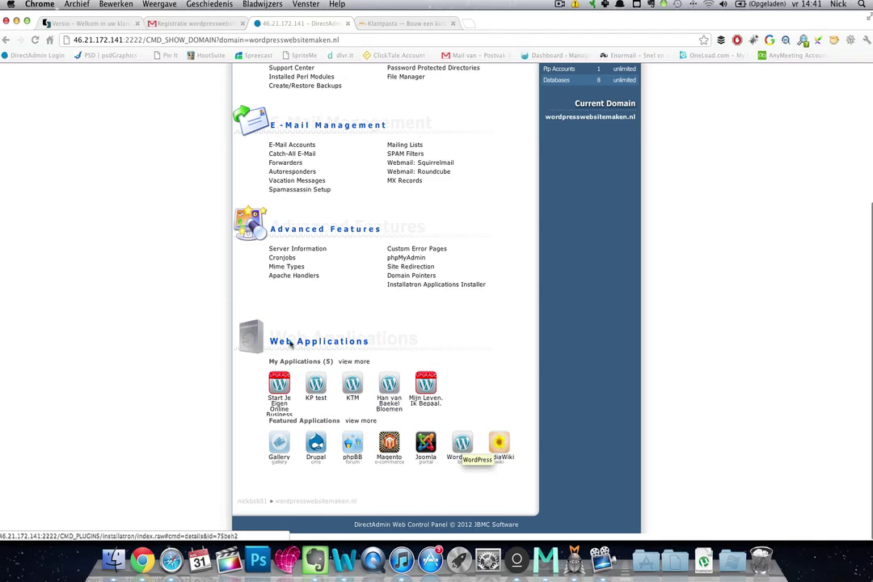
{"action": "scroll", "coordinate": [489, 351], "scroll_direction": "up", "scroll_amount": 1}
{"action": "scroll", "coordinate": [488, 351], "scroll_direction": "up", "scroll_amount": 5}
{"action": "scroll", "coordinate": [488, 351], "scroll_direction": "down", "scroll_amount": 5}
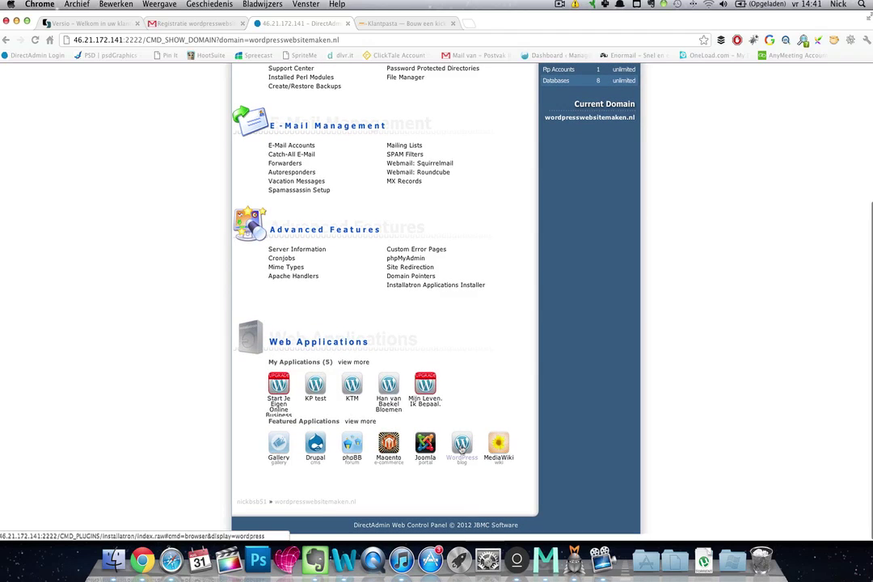
{"action": "left_click", "coordinate": [462, 444]}
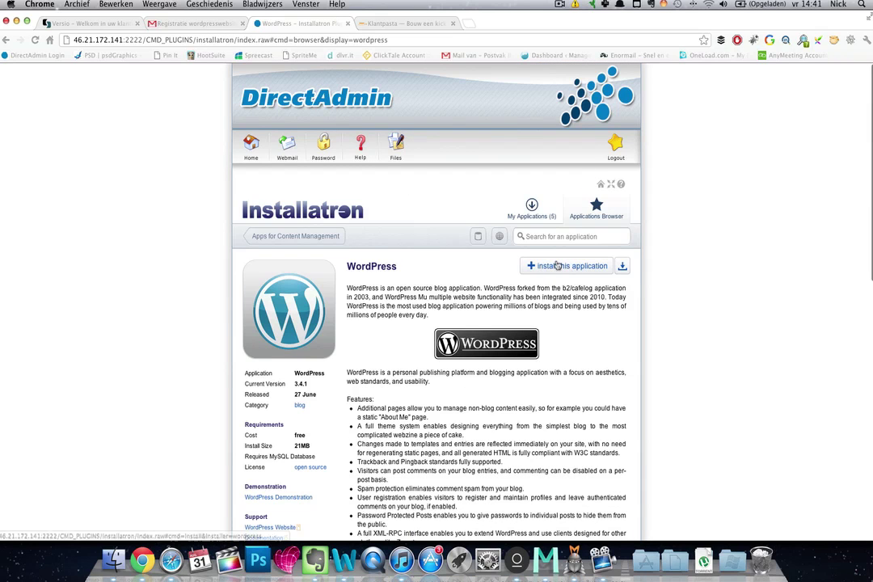
{"action": "scroll", "coordinate": [679, 319], "scroll_direction": "down", "scroll_amount": 2}
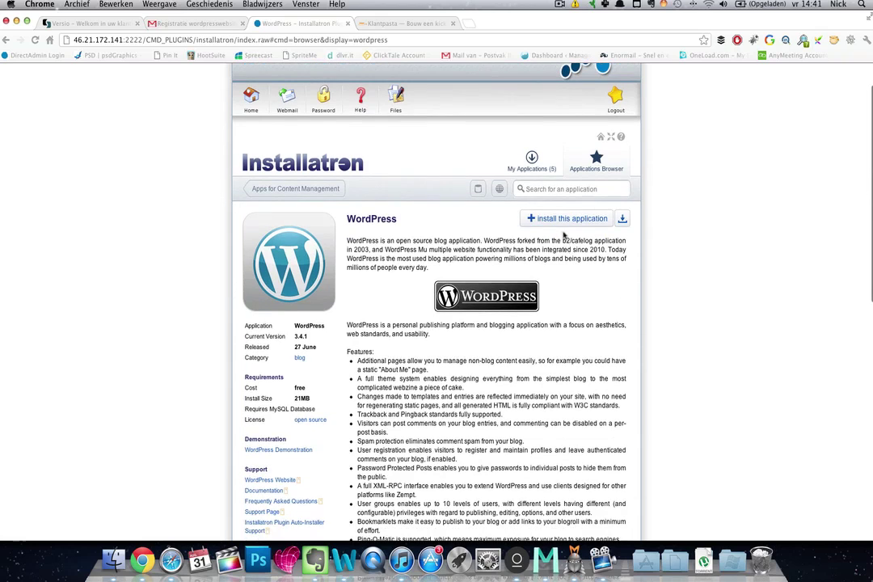
Step: Start a WordPress install on wordpresswebsitemaken.nl with the 'blog' directory removed, so it installs at the root
{"action": "left_click", "coordinate": [564, 218]}
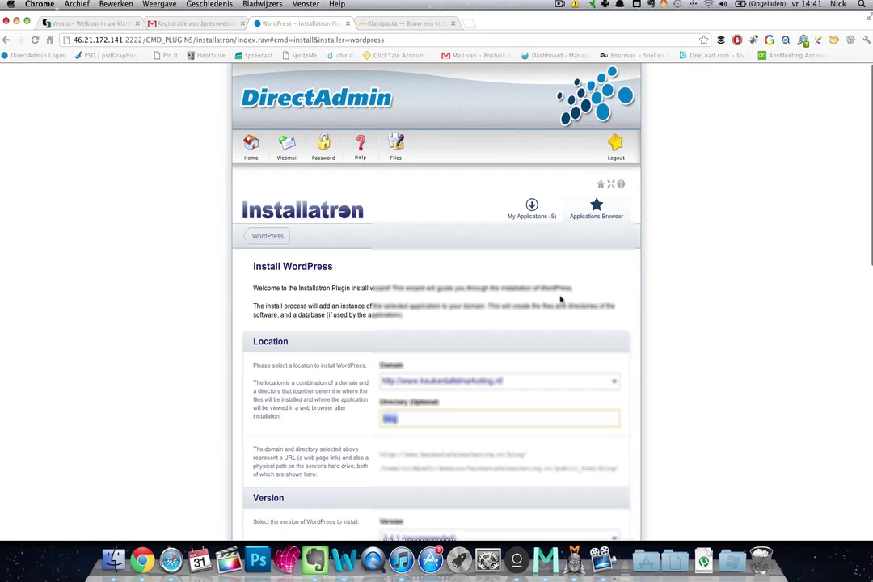
{"action": "left_click", "coordinate": [612, 383]}
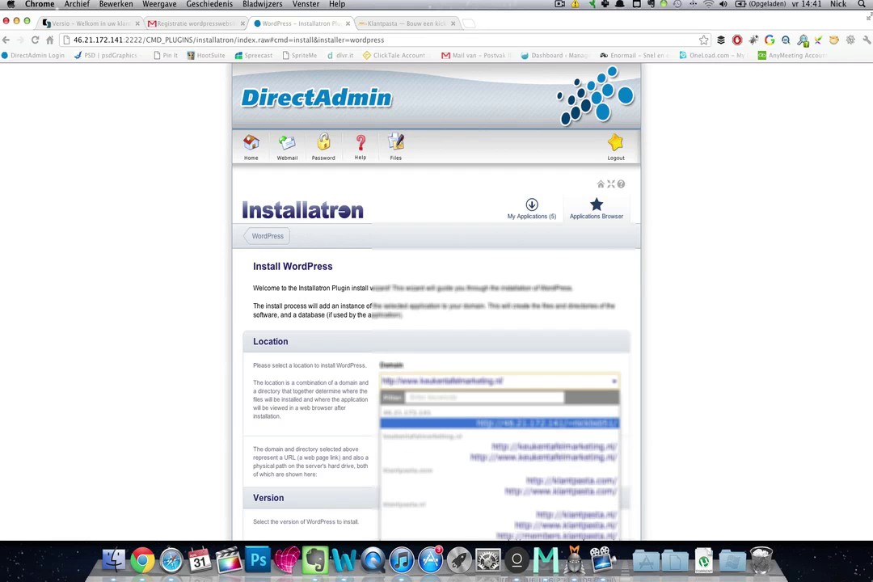
{"action": "scroll", "coordinate": [581, 422], "scroll_direction": "down", "scroll_amount": 5}
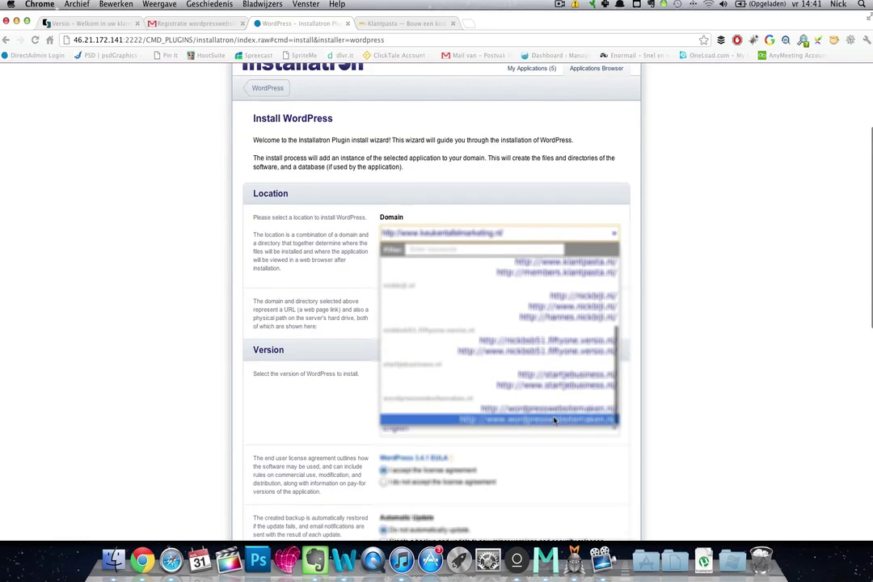
{"action": "left_click", "coordinate": [556, 416]}
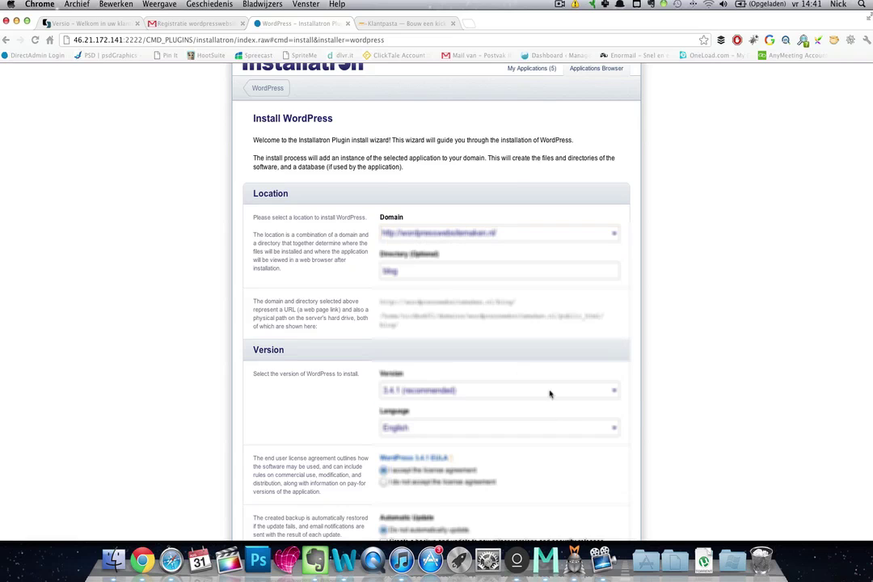
{"action": "double_click", "coordinate": [411, 270]}
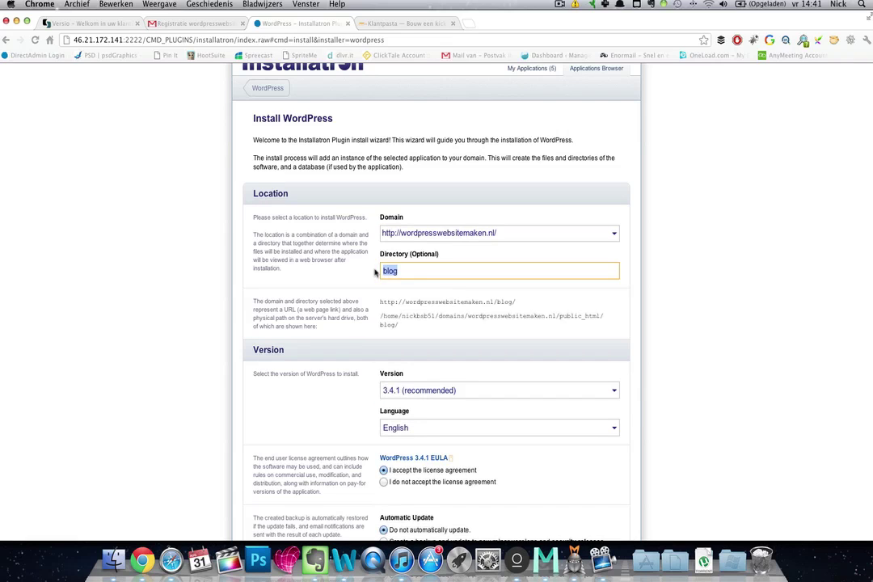
{"action": "key", "text": "BackSpace"}
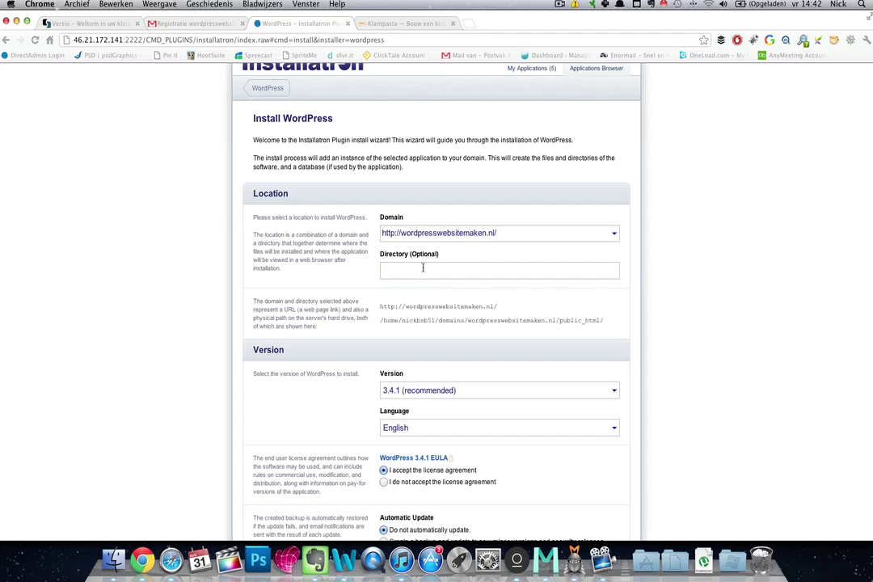
{"action": "left_click", "coordinate": [665, 266]}
{"action": "scroll", "coordinate": [604, 254], "scroll_direction": "down", "scroll_amount": 1}
{"action": "scroll", "coordinate": [601, 254], "scroll_direction": "down", "scroll_amount": 2}
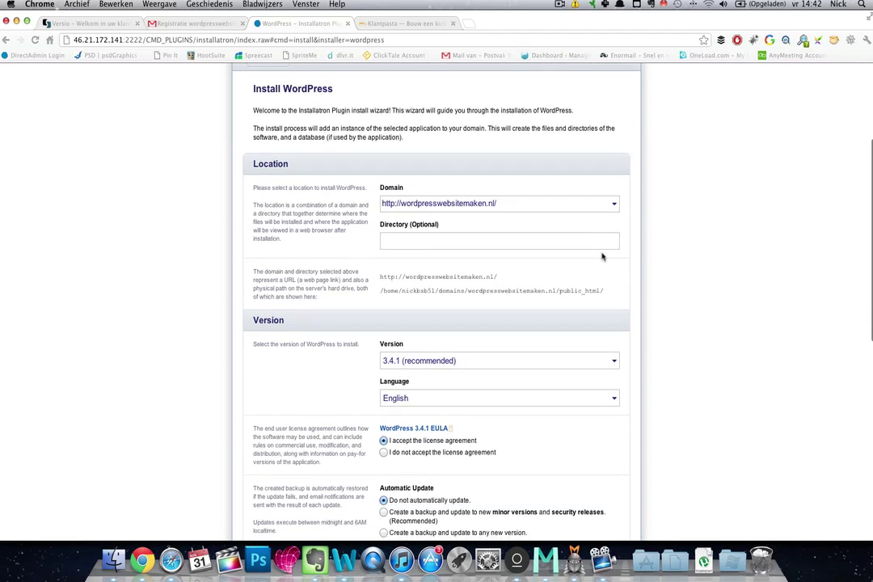
{"action": "scroll", "coordinate": [602, 256], "scroll_direction": "down", "scroll_amount": 3}
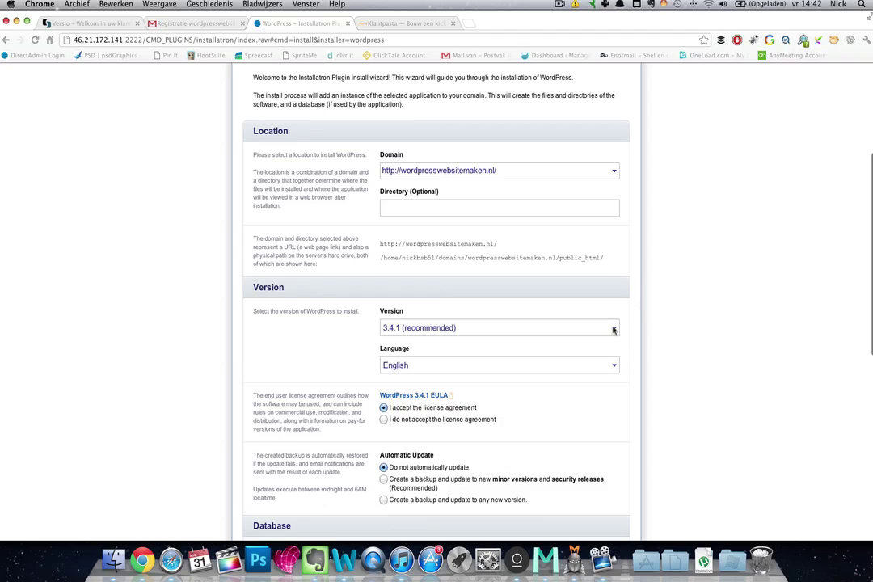
{"action": "scroll", "coordinate": [649, 330], "scroll_direction": "down", "scroll_amount": 3}
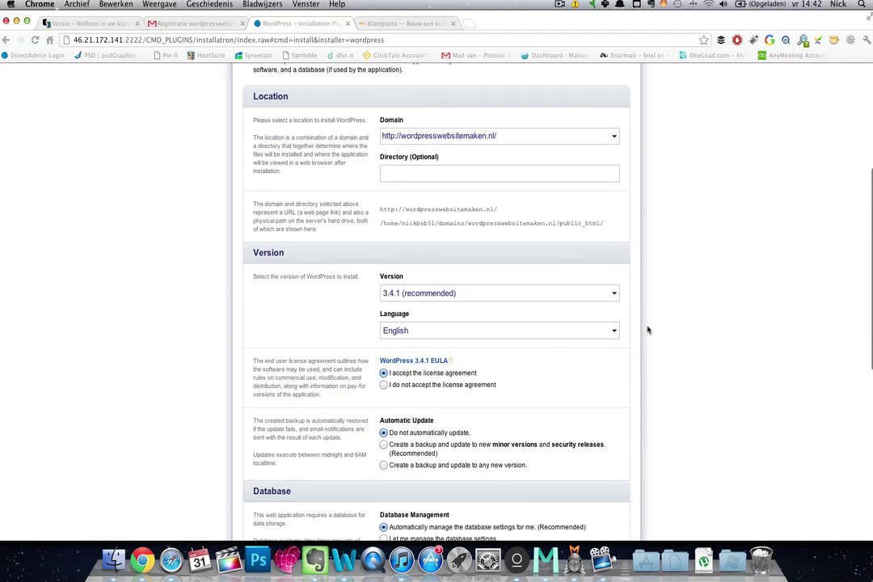
{"action": "left_click", "coordinate": [612, 331]}
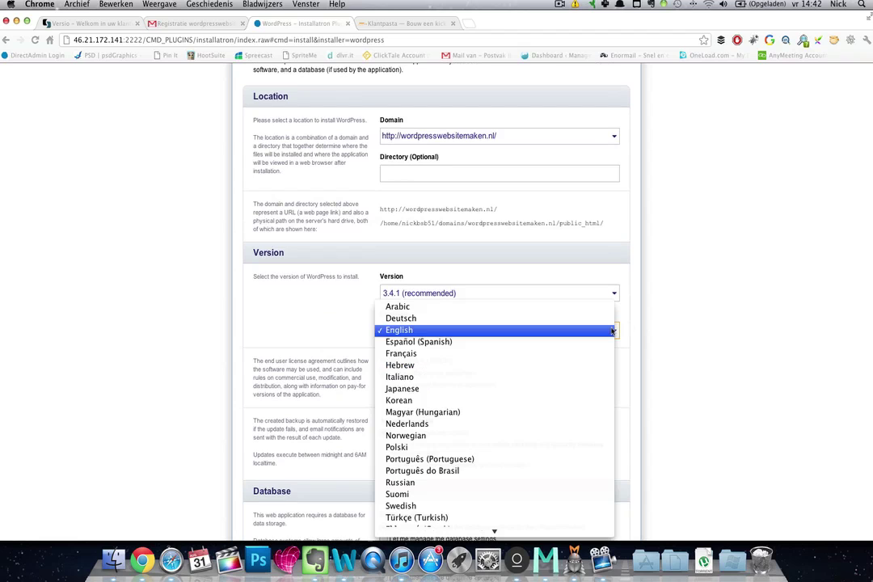
{"action": "left_click", "coordinate": [526, 424]}
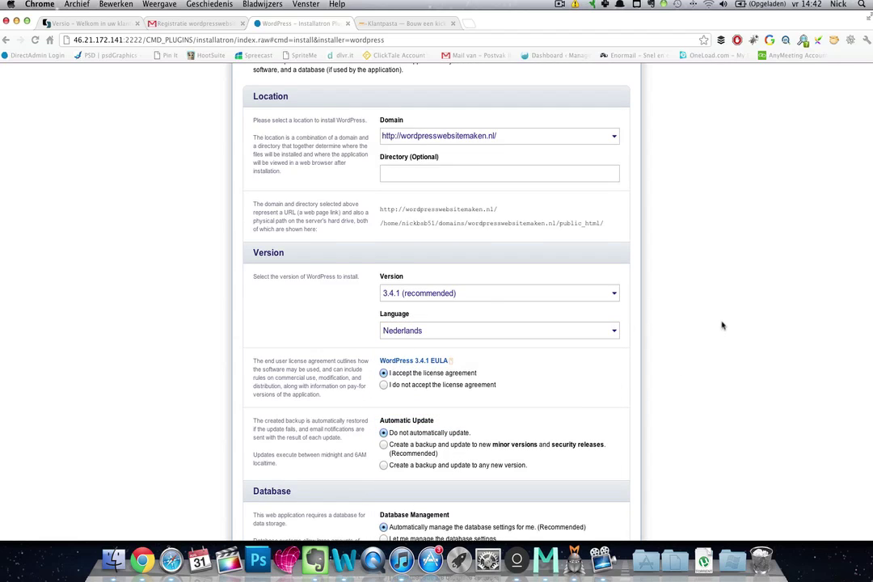
{"action": "scroll", "coordinate": [723, 326], "scroll_direction": "down", "scroll_amount": 1}
{"action": "scroll", "coordinate": [733, 306], "scroll_direction": "up", "scroll_amount": 2}
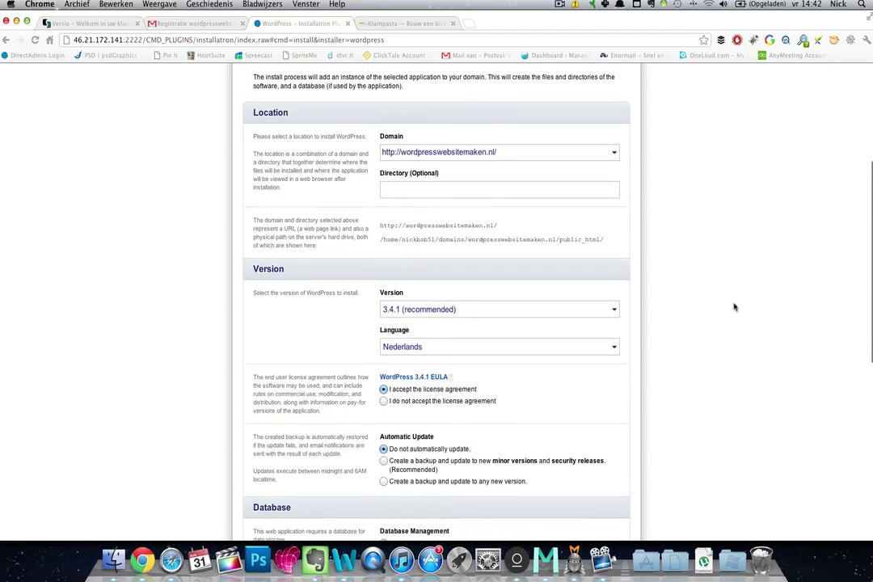
{"action": "scroll", "coordinate": [734, 307], "scroll_direction": "up", "scroll_amount": 1}
{"action": "scroll", "coordinate": [734, 307], "scroll_direction": "down", "scroll_amount": 3}
{"action": "scroll", "coordinate": [734, 306], "scroll_direction": "down", "scroll_amount": 3}
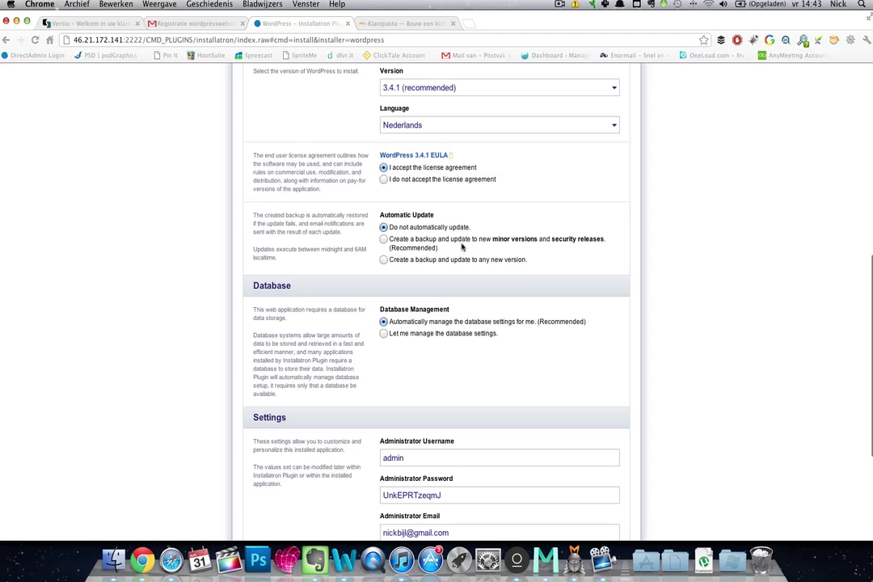
{"action": "scroll", "coordinate": [484, 253], "scroll_direction": "down", "scroll_amount": 1}
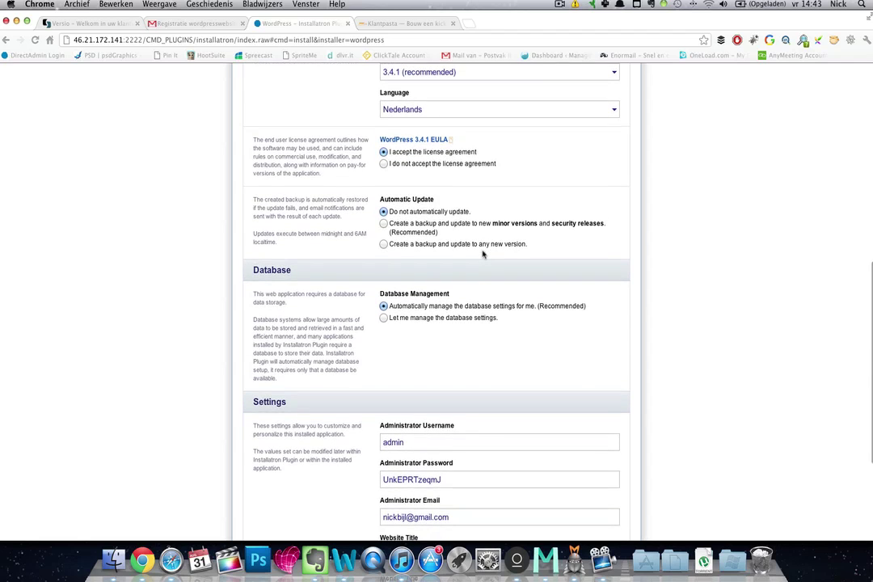
{"action": "scroll", "coordinate": [483, 254], "scroll_direction": "down", "scroll_amount": 1}
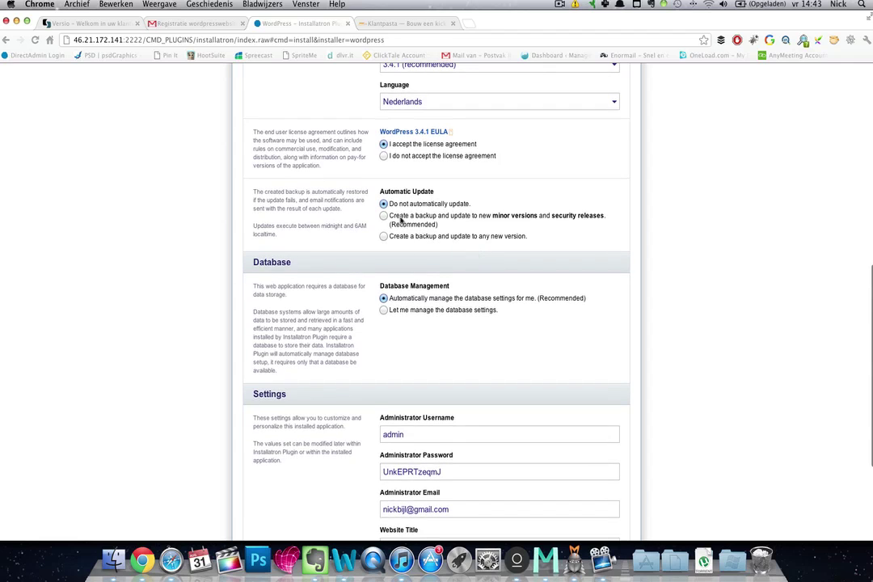
{"action": "scroll", "coordinate": [450, 223], "scroll_direction": "down", "scroll_amount": 1}
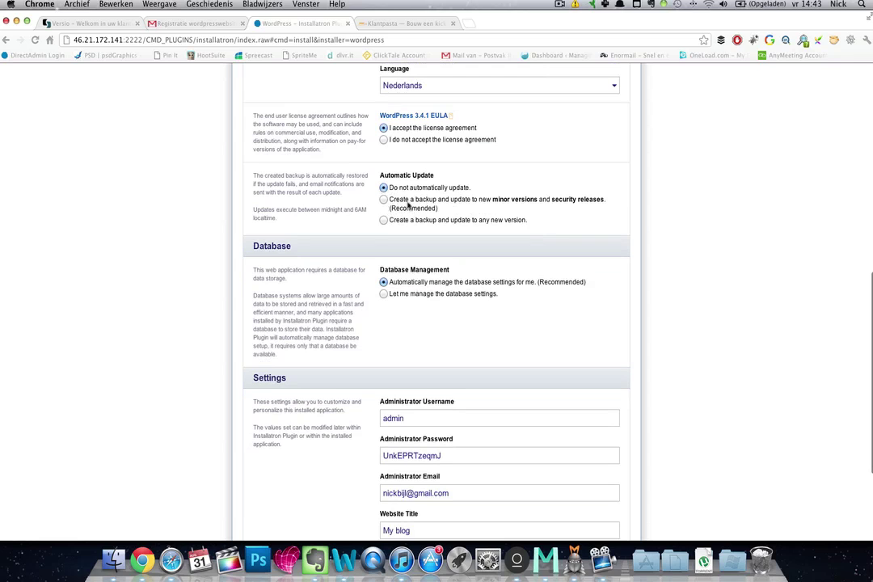
{"action": "scroll", "coordinate": [580, 219], "scroll_direction": "down", "scroll_amount": 1}
{"action": "scroll", "coordinate": [582, 218], "scroll_direction": "down", "scroll_amount": 3}
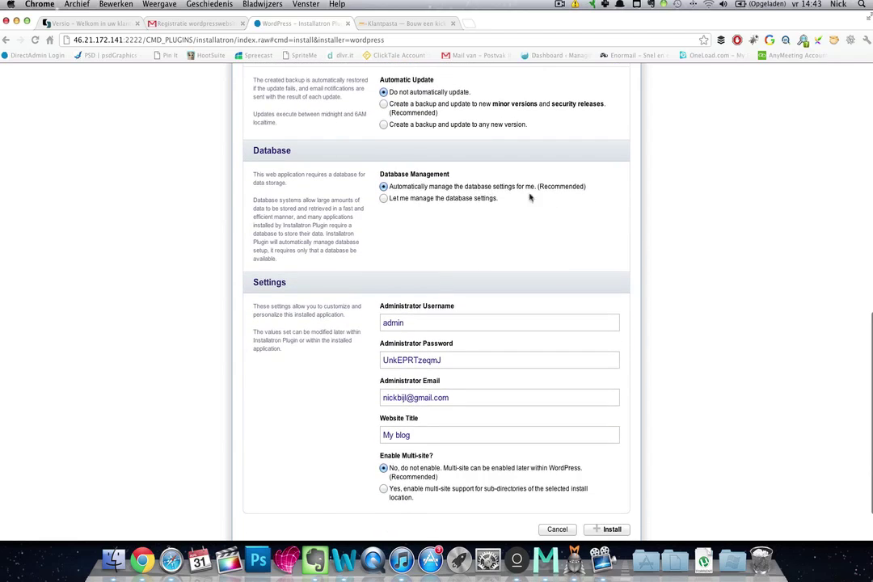
{"action": "scroll", "coordinate": [575, 204], "scroll_direction": "down", "scroll_amount": 1}
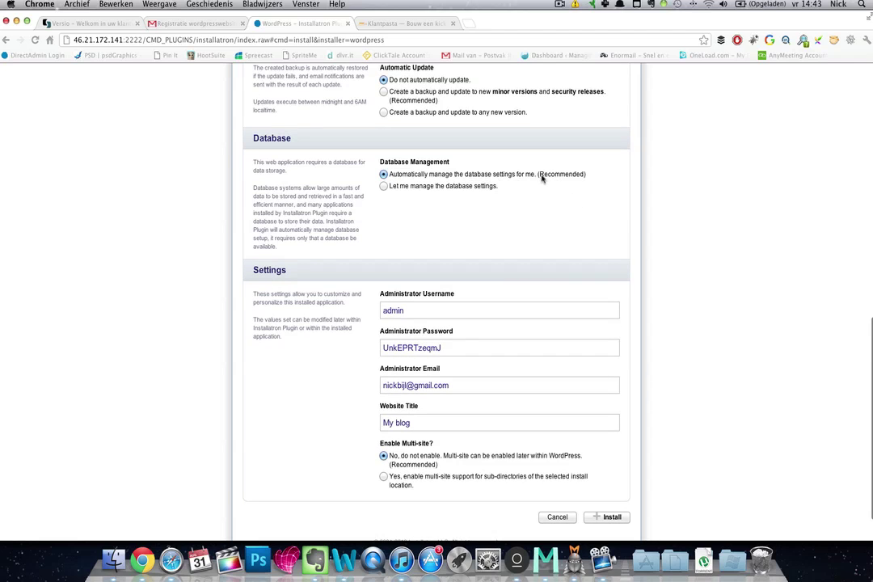
{"action": "scroll", "coordinate": [660, 214], "scroll_direction": "down", "scroll_amount": 4}
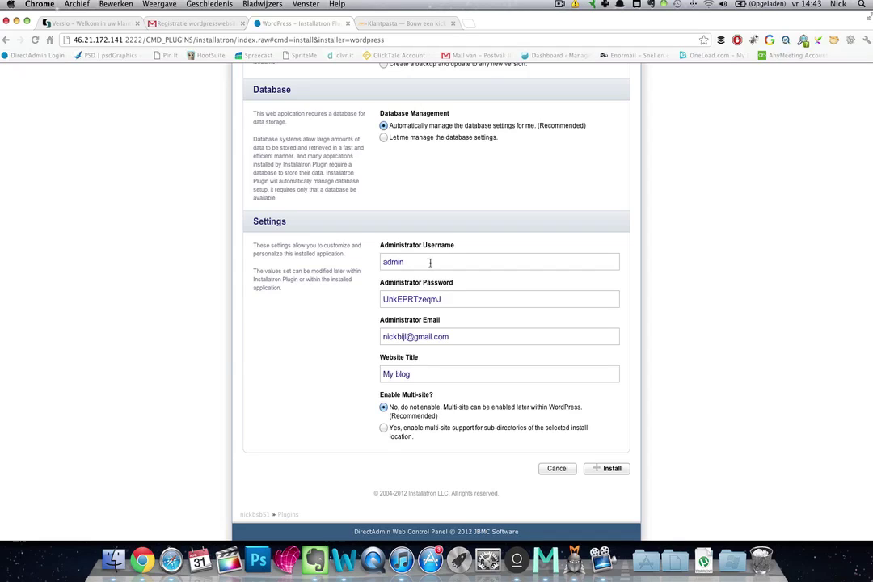
Step: Replace the default administrator username and generated password with your own values
{"action": "left_click_drag", "start_coordinate": [426, 262], "coordinate": [384, 262]}
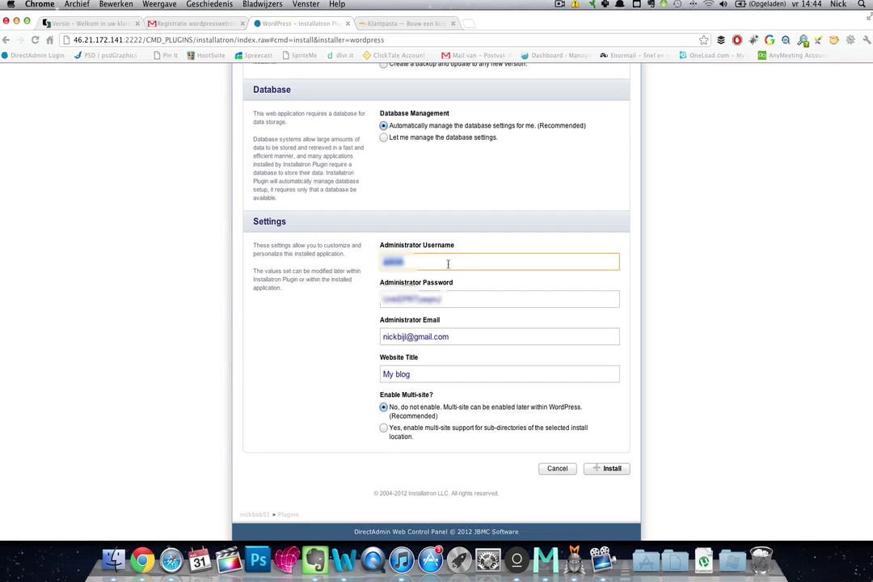
{"action": "type", "text": "Nick"}
{"action": "left_click", "coordinate": [337, 318]}
{"action": "scroll", "coordinate": [343, 318], "scroll_direction": "down", "scroll_amount": 1}
{"action": "scroll", "coordinate": [378, 312], "scroll_direction": "up", "scroll_amount": 1}
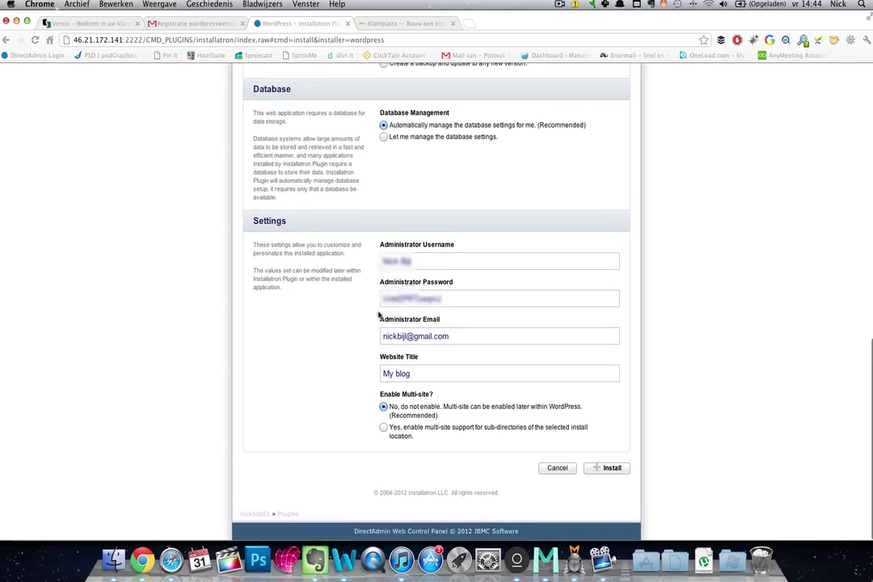
{"action": "double_click", "coordinate": [456, 299]}
{"action": "key", "text": "BackSpace"}
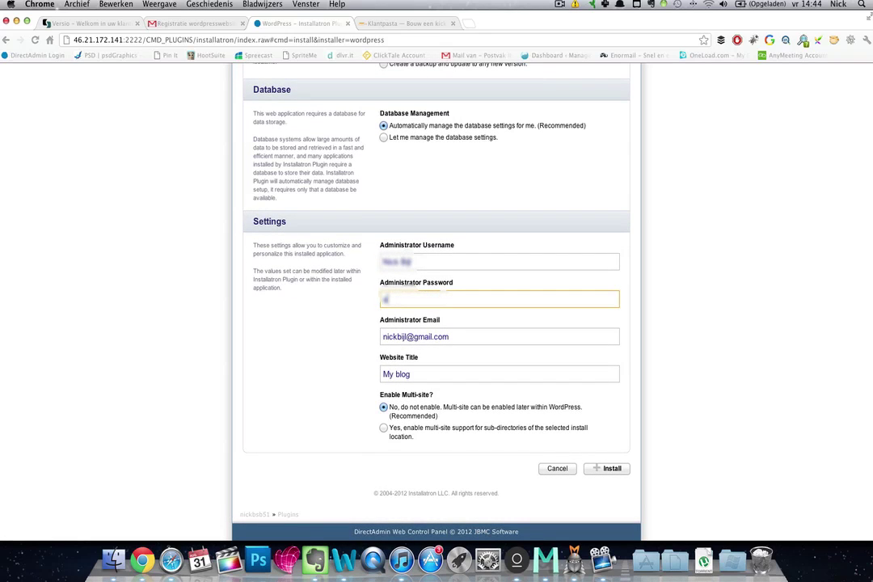
{"action": "left_click", "coordinate": [334, 334]}
Step: Change the website title from 'My blog' to 'Wordpress Website Maken'
{"action": "scroll", "coordinate": [334, 334], "scroll_direction": "down", "scroll_amount": 1}
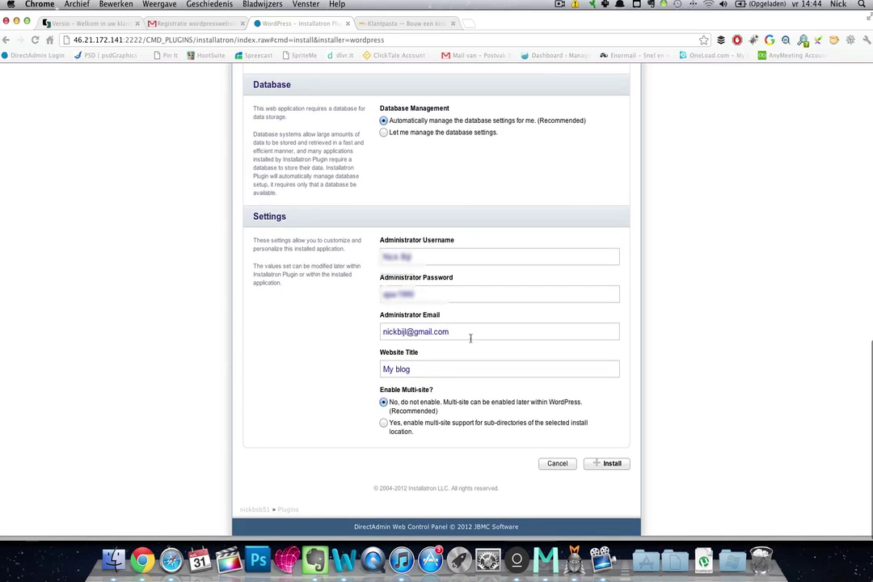
{"action": "scroll", "coordinate": [461, 330], "scroll_direction": "up", "scroll_amount": 1}
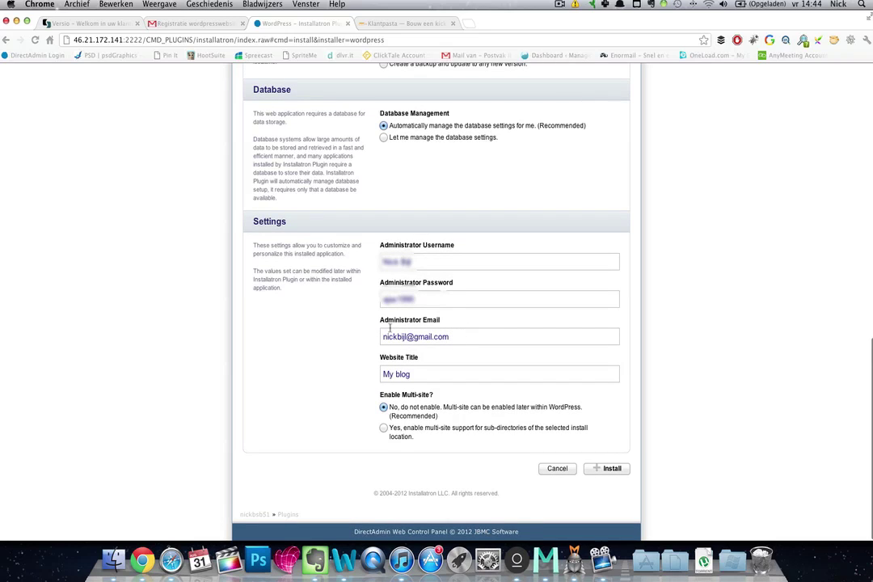
{"action": "scroll", "coordinate": [461, 332], "scroll_direction": "down", "scroll_amount": 1}
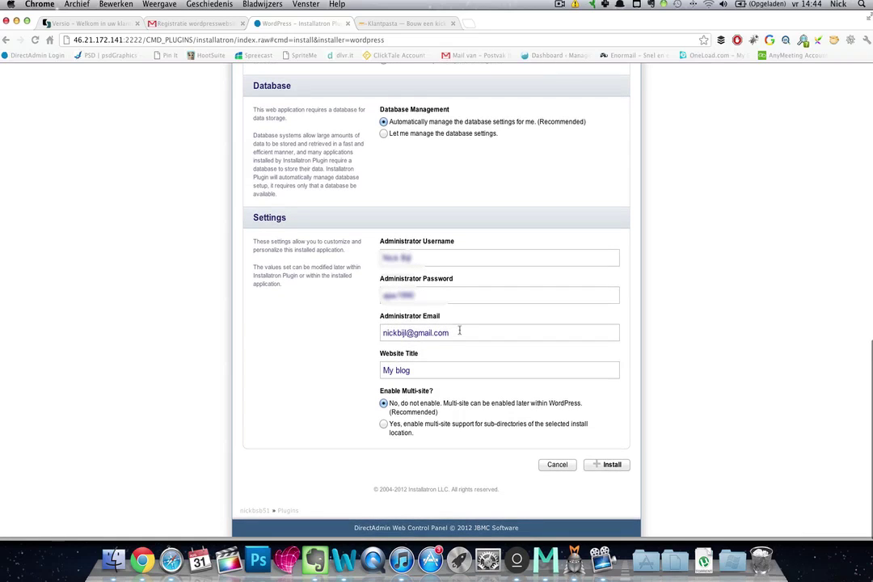
{"action": "scroll", "coordinate": [420, 371], "scroll_direction": "up", "scroll_amount": 1}
{"action": "triple_click", "coordinate": [420, 370]}
{"action": "key", "text": "BackSpace"}
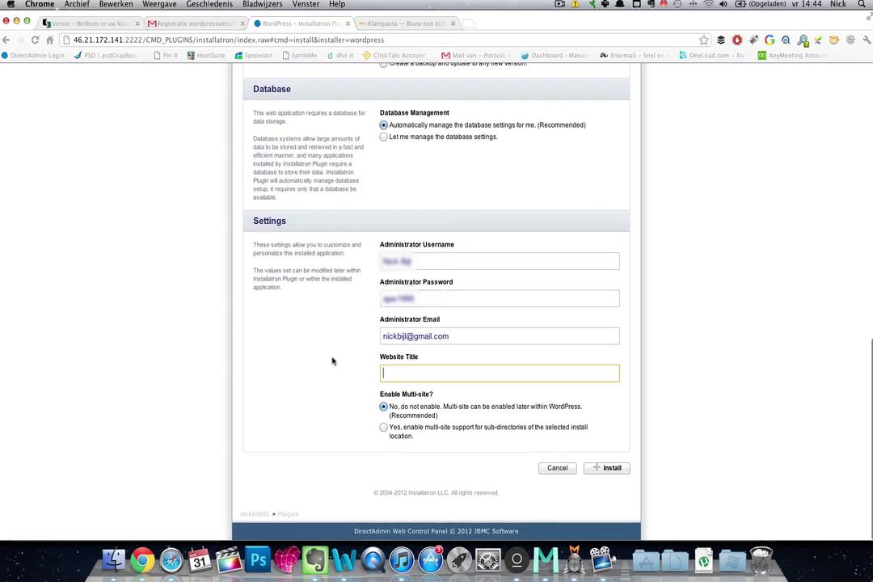
{"action": "type", "text": "Wordpre"}
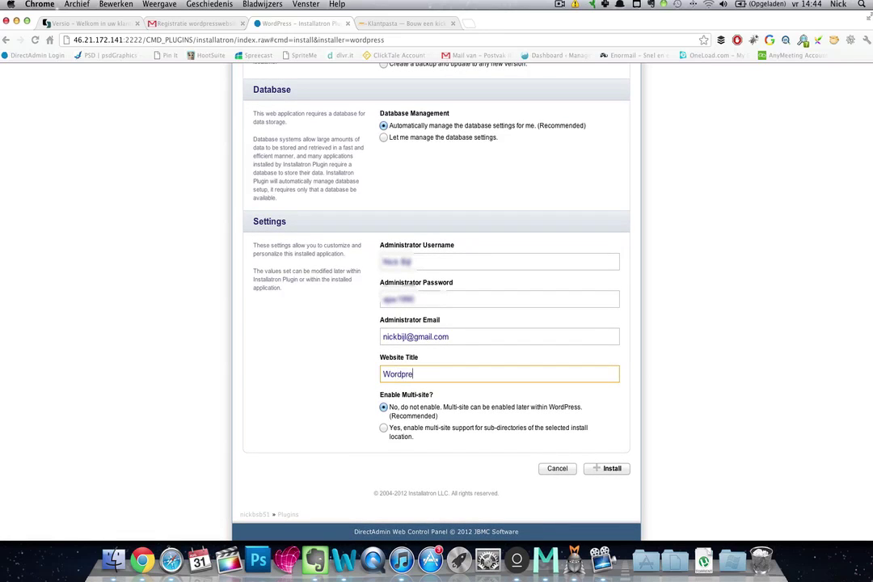
{"action": "type", "text": "ss Website Maken"}
{"action": "left_click", "coordinate": [300, 382]}
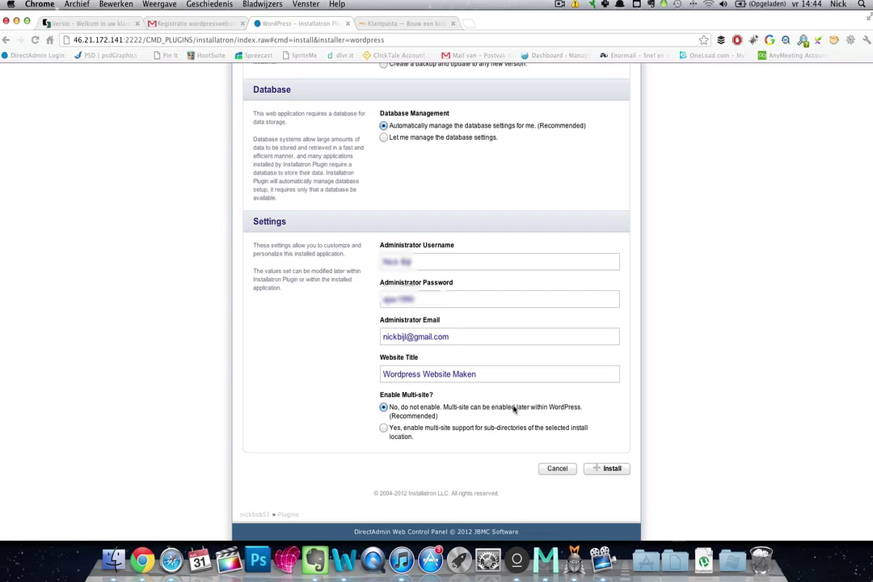
Step: Run the WordPress 3.4.1 install and wait for it to complete
{"action": "left_click", "coordinate": [611, 472]}
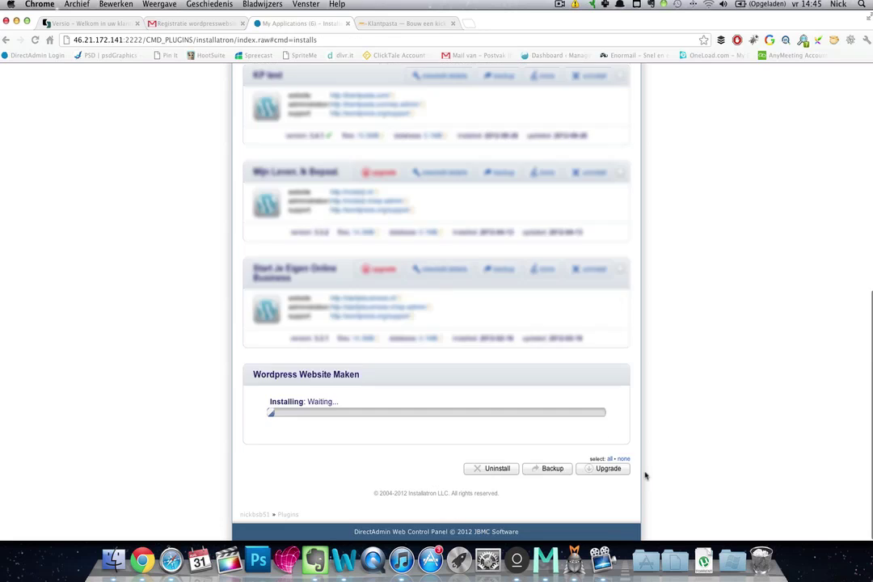
{"action": "scroll", "coordinate": [747, 372], "scroll_direction": "down", "scroll_amount": 1}
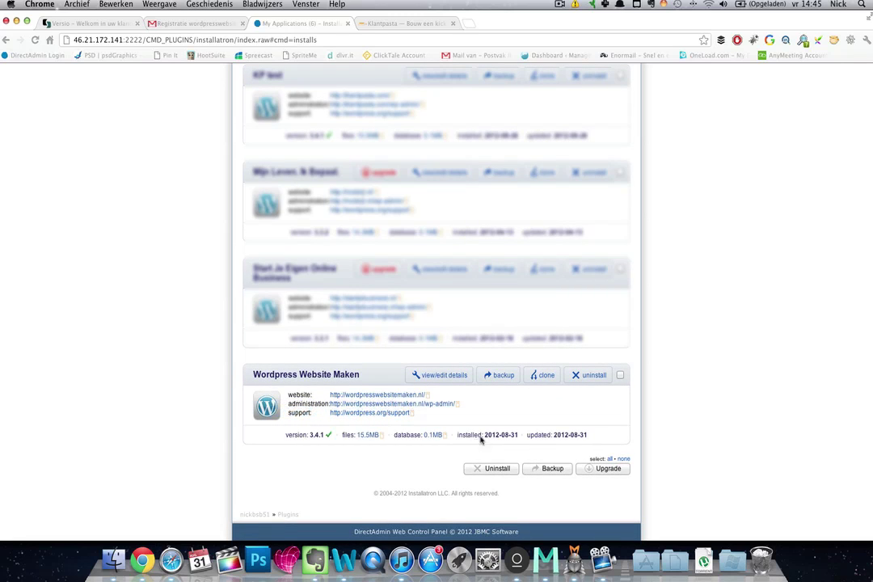
Step: Open the Wordpress Website Maken installation details and review its website and wp-admin links
{"action": "left_click", "coordinate": [441, 377]}
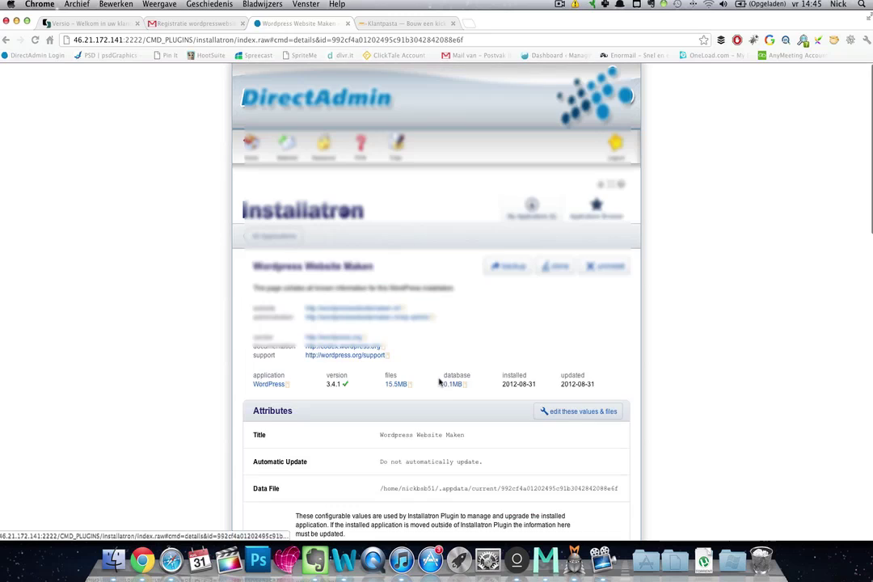
{"action": "scroll", "coordinate": [746, 309], "scroll_direction": "down", "scroll_amount": 2}
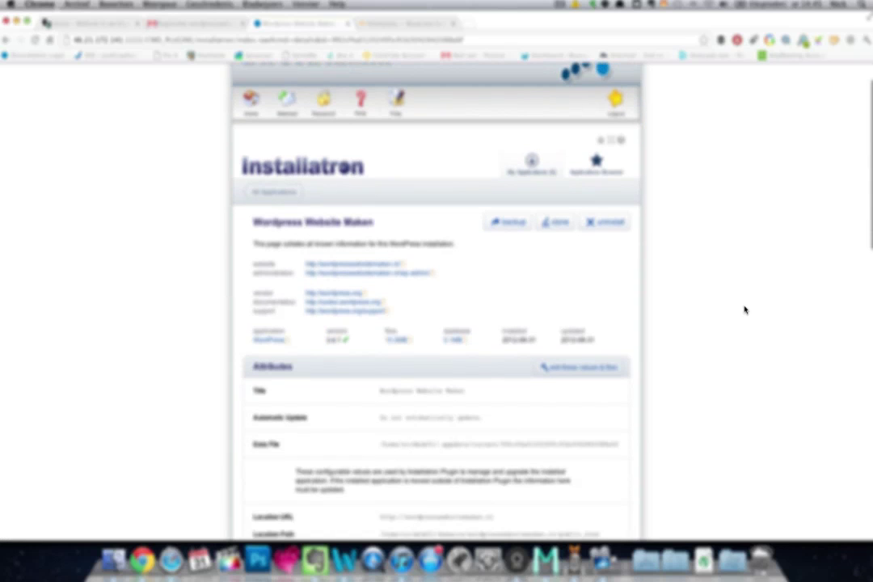
{"action": "scroll", "coordinate": [745, 311], "scroll_direction": "down", "scroll_amount": 2}
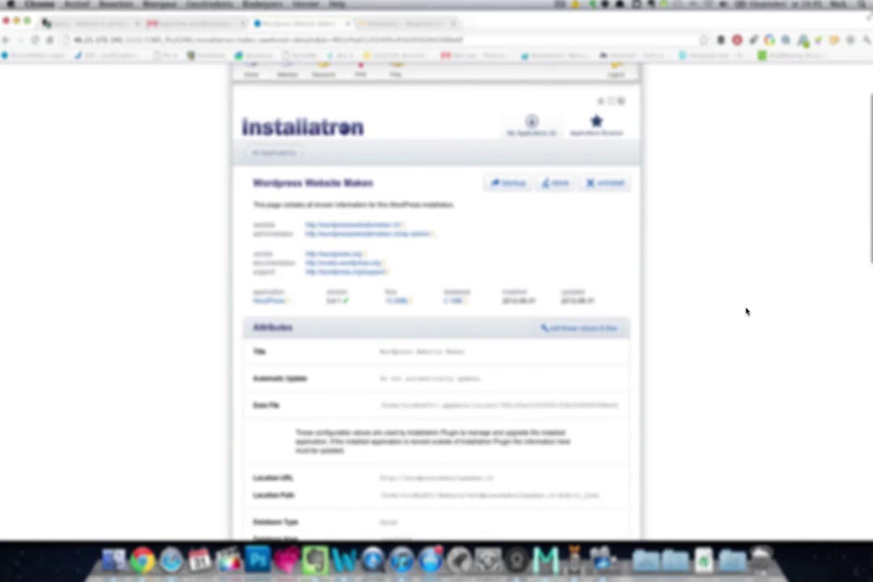
{"action": "scroll", "coordinate": [747, 311], "scroll_direction": "down", "scroll_amount": 5}
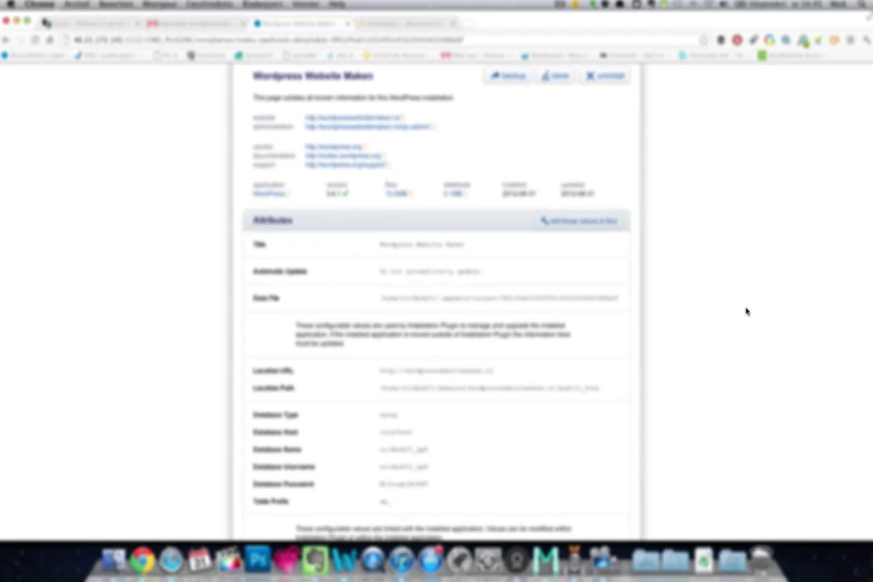
{"action": "scroll", "coordinate": [746, 310], "scroll_direction": "down", "scroll_amount": 8}
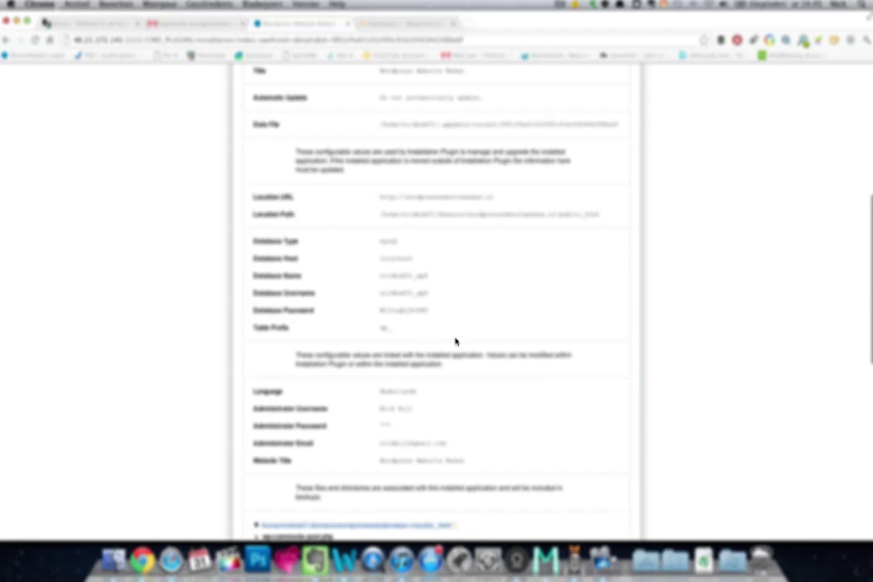
{"action": "scroll", "coordinate": [527, 352], "scroll_direction": "down", "scroll_amount": 15}
{"action": "scroll", "coordinate": [530, 352], "scroll_direction": "down", "scroll_amount": 4}
{"action": "scroll", "coordinate": [530, 352], "scroll_direction": "up", "scroll_amount": 17}
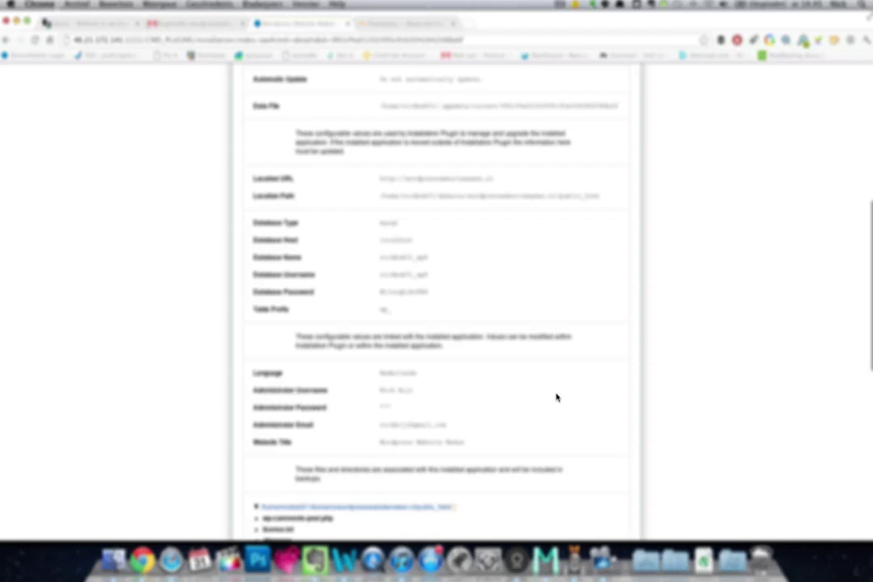
{"action": "scroll", "coordinate": [564, 393], "scroll_direction": "up", "scroll_amount": 2}
{"action": "scroll", "coordinate": [566, 388], "scroll_direction": "up", "scroll_amount": 6}
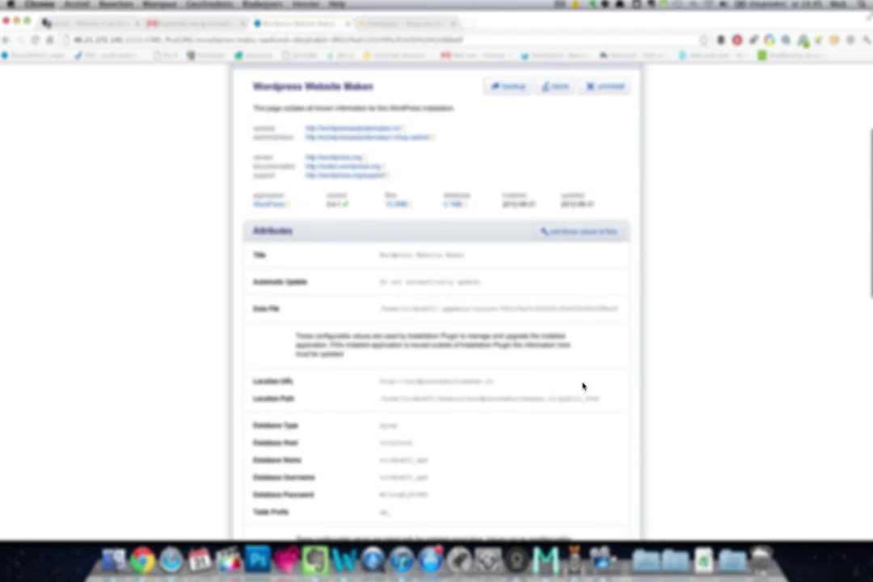
{"action": "scroll", "coordinate": [582, 386], "scroll_direction": "up", "scroll_amount": 4}
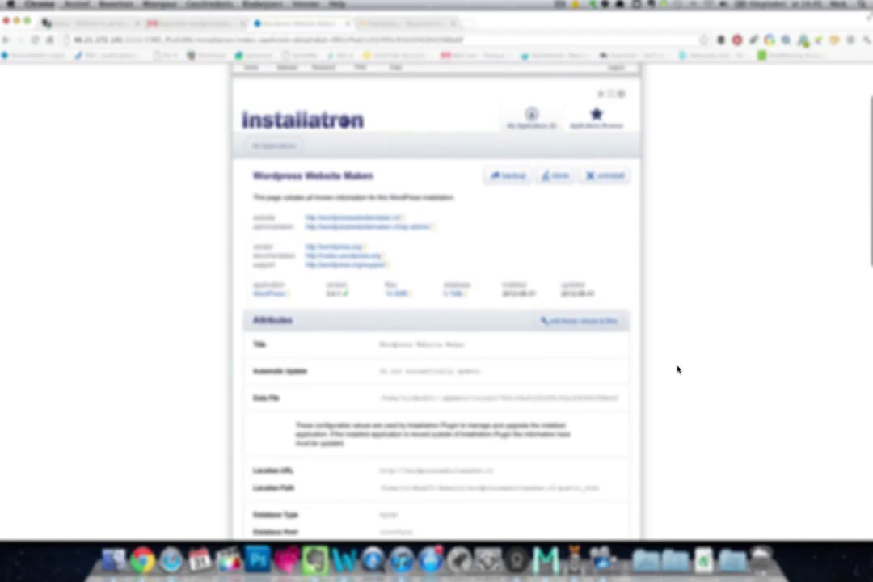
{"action": "scroll", "coordinate": [677, 370], "scroll_direction": "up", "scroll_amount": 4}
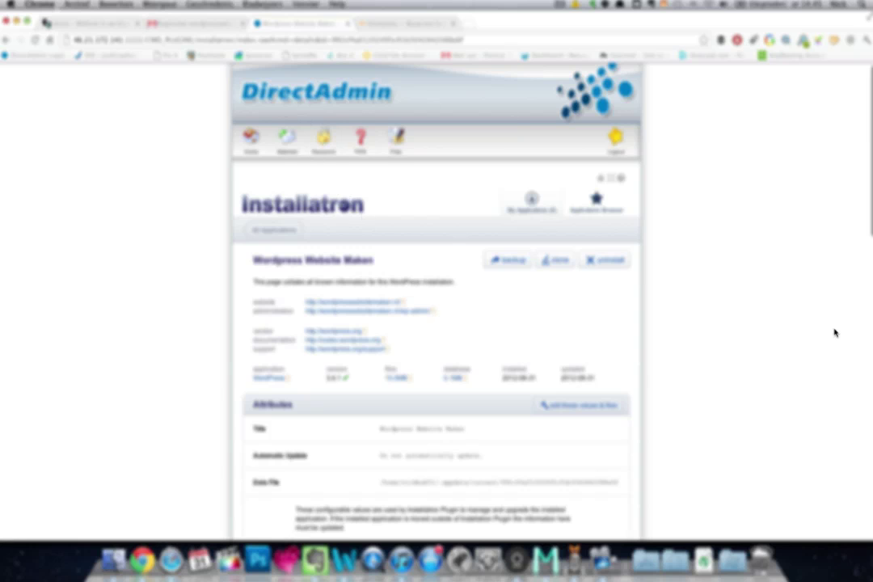
{"action": "scroll", "coordinate": [770, 335], "scroll_direction": "down", "scroll_amount": 1}
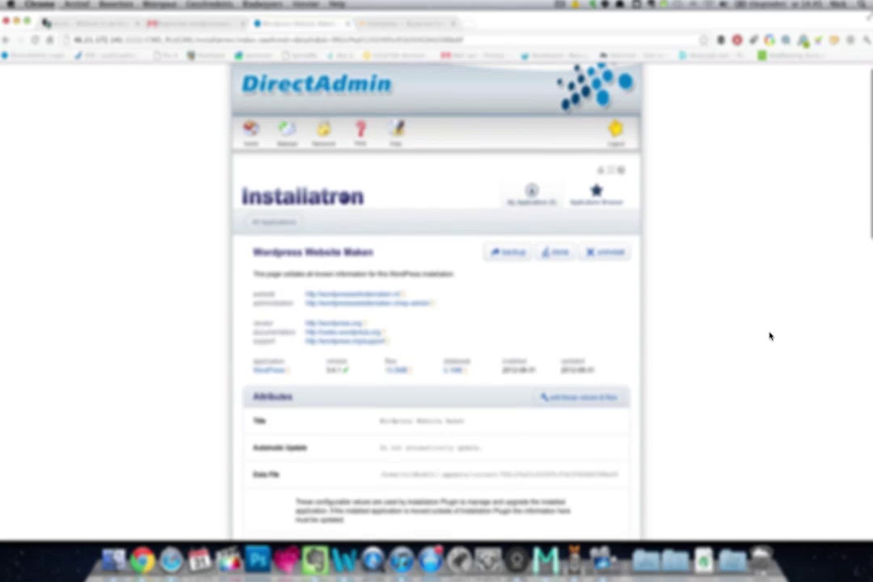
{"action": "scroll", "coordinate": [777, 336], "scroll_direction": "down", "scroll_amount": 5}
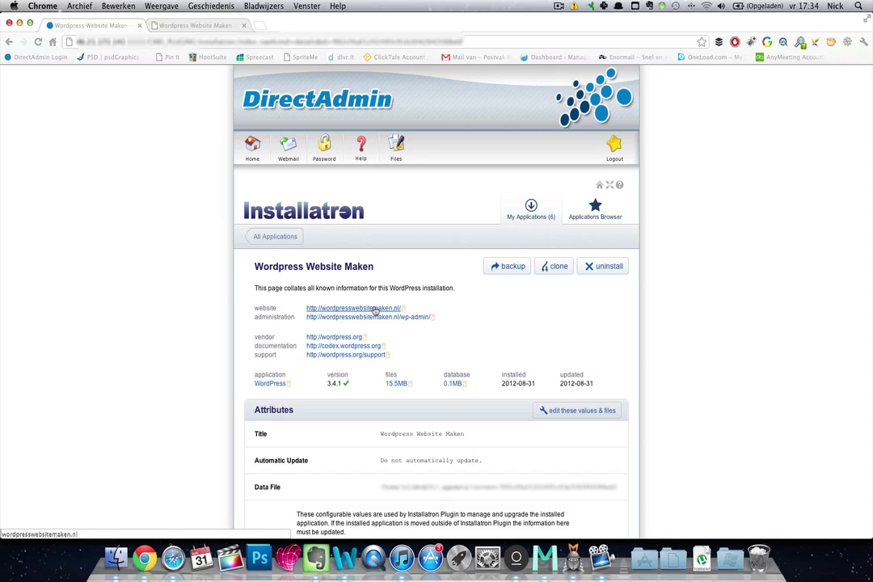
Step: Open wordpresswebsitemaken.nl in a new tab and look over the default Hello world! post
{"action": "left_click", "coordinate": [375, 311]}
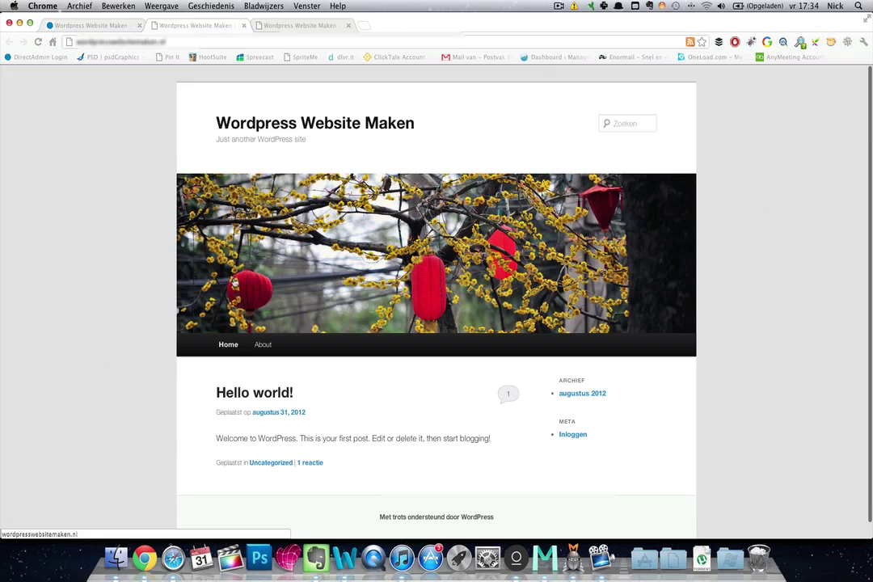
{"action": "scroll", "coordinate": [103, 230], "scroll_direction": "down", "scroll_amount": 1}
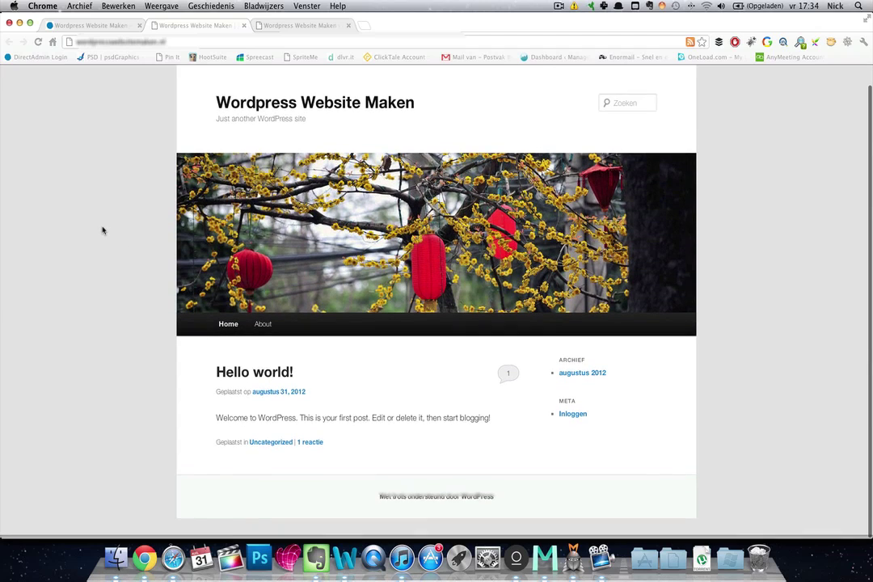
{"action": "scroll", "coordinate": [103, 230], "scroll_direction": "up", "scroll_amount": 1}
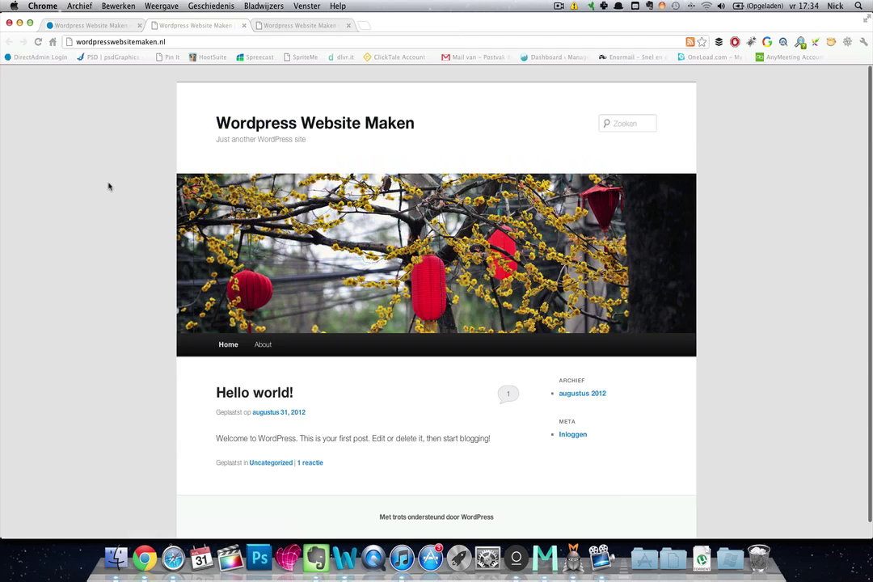
{"action": "scroll", "coordinate": [108, 187], "scroll_direction": "down", "scroll_amount": 1}
{"action": "scroll", "coordinate": [109, 187], "scroll_direction": "up", "scroll_amount": 1}
{"action": "scroll", "coordinate": [108, 188], "scroll_direction": "down", "scroll_amount": 1}
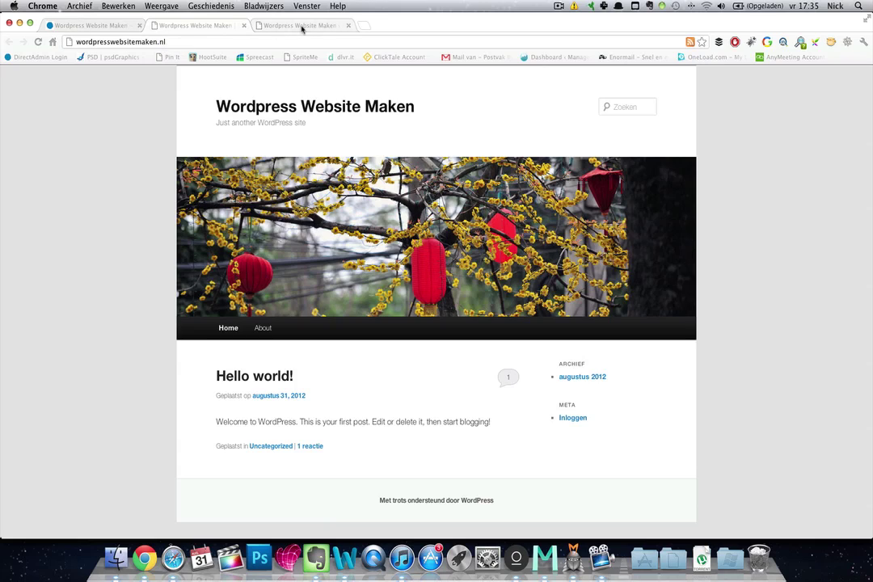
Step: Open the site's wp-admin link from the installation details and log in to the Dashboard
{"action": "left_click", "coordinate": [302, 27]}
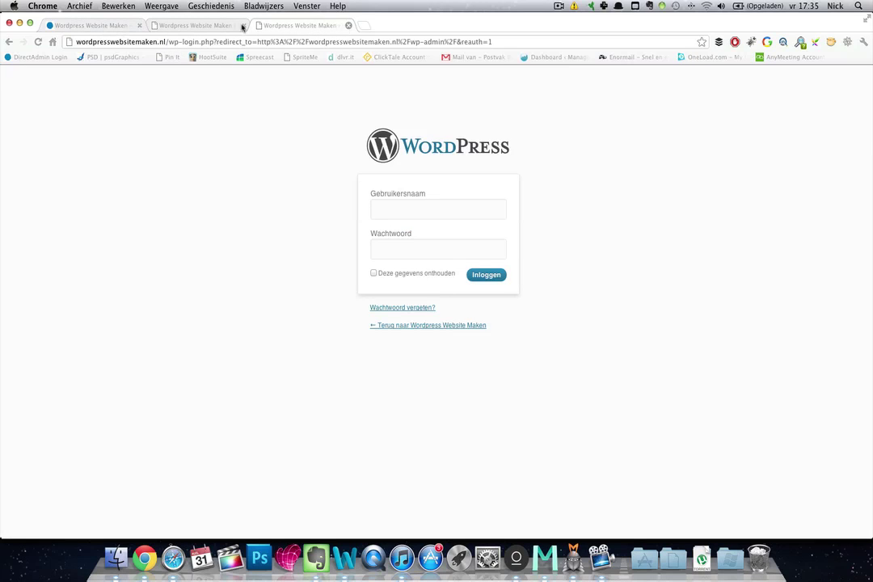
{"action": "left_click", "coordinate": [89, 27]}
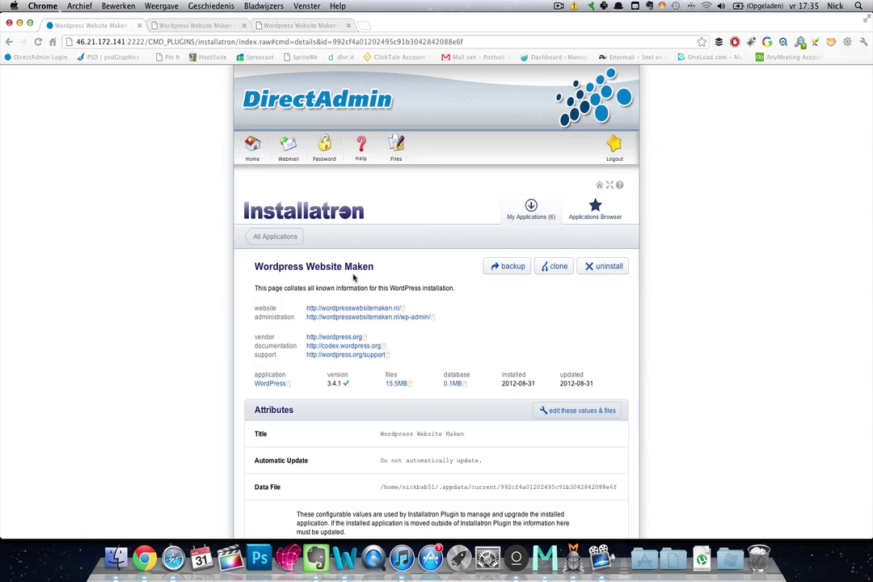
{"action": "left_click", "coordinate": [376, 318]}
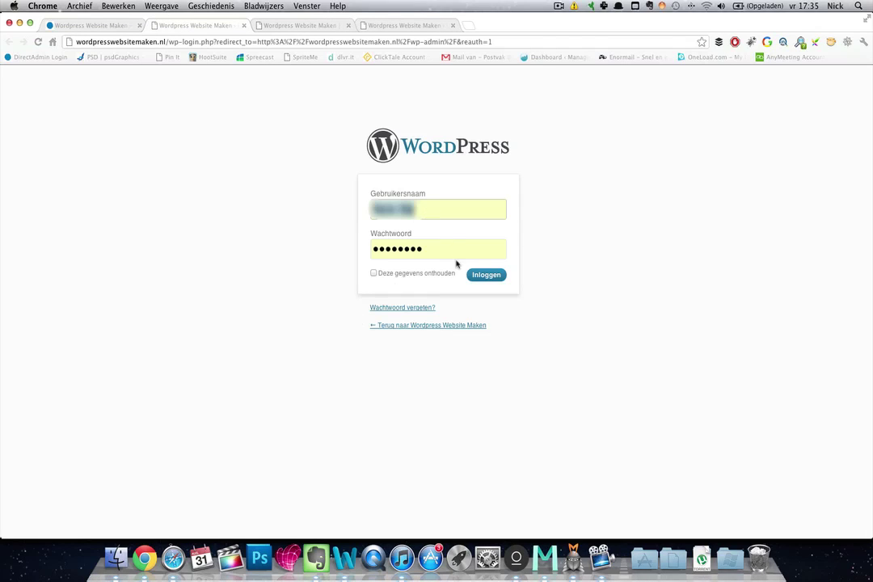
{"action": "left_click", "coordinate": [488, 278]}
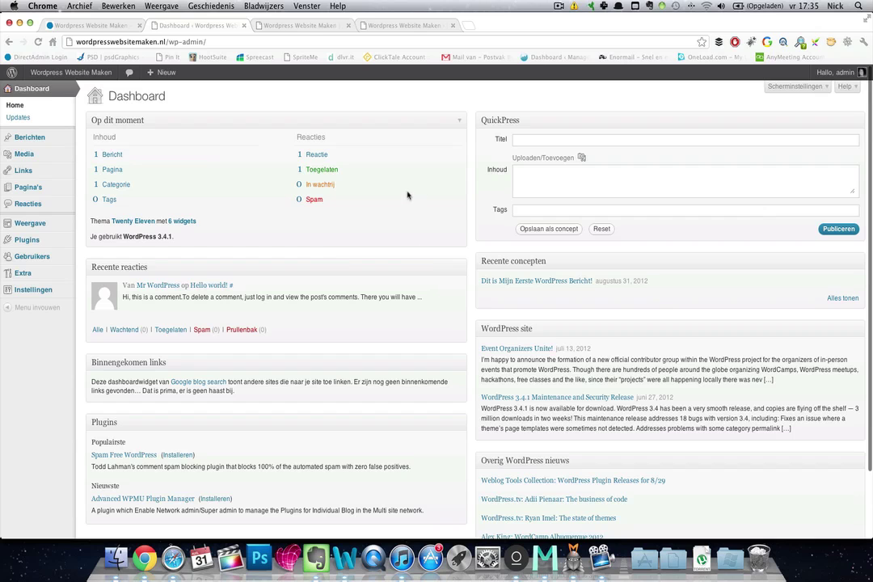
{"action": "scroll", "coordinate": [411, 197], "scroll_direction": "down", "scroll_amount": 1}
{"action": "scroll", "coordinate": [411, 198], "scroll_direction": "up", "scroll_amount": 1}
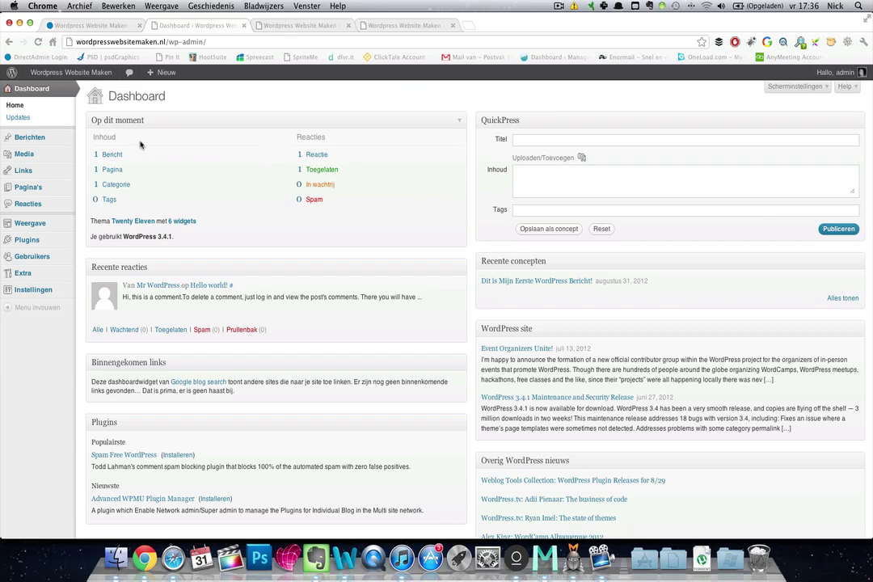
{"action": "mouse_move", "coordinate": [33, 140]}
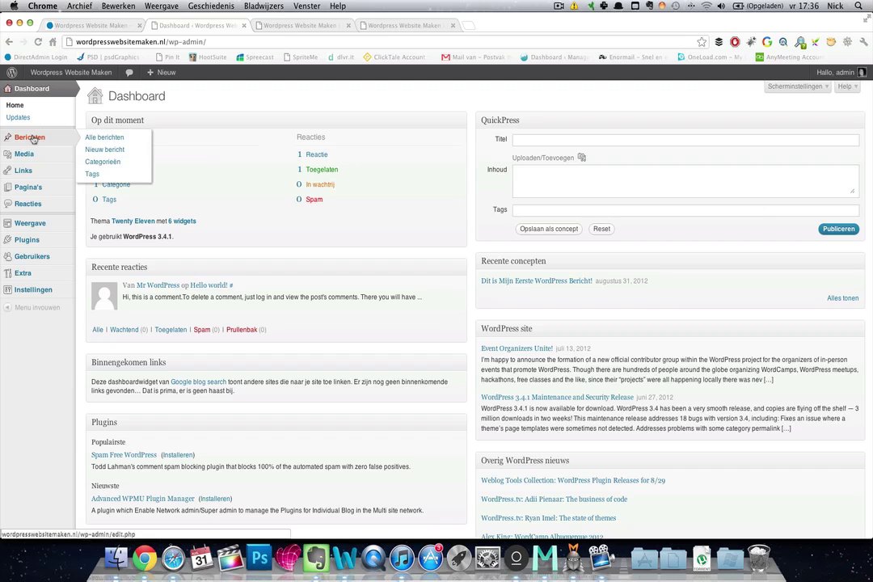
Step: Start a new post titled 'Mijn Eerste Echte Blogbericht'
{"action": "left_click", "coordinate": [124, 151]}
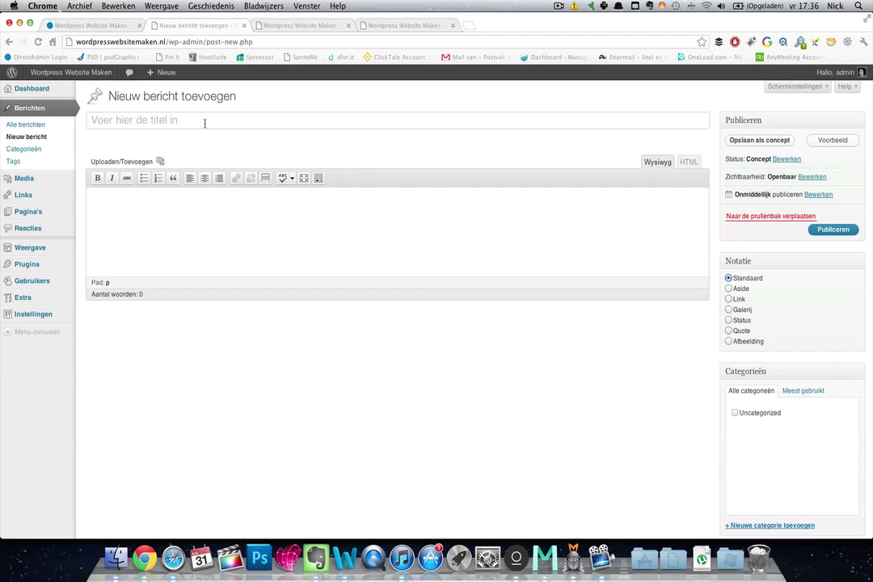
{"action": "type", "text": "Mijn E"}
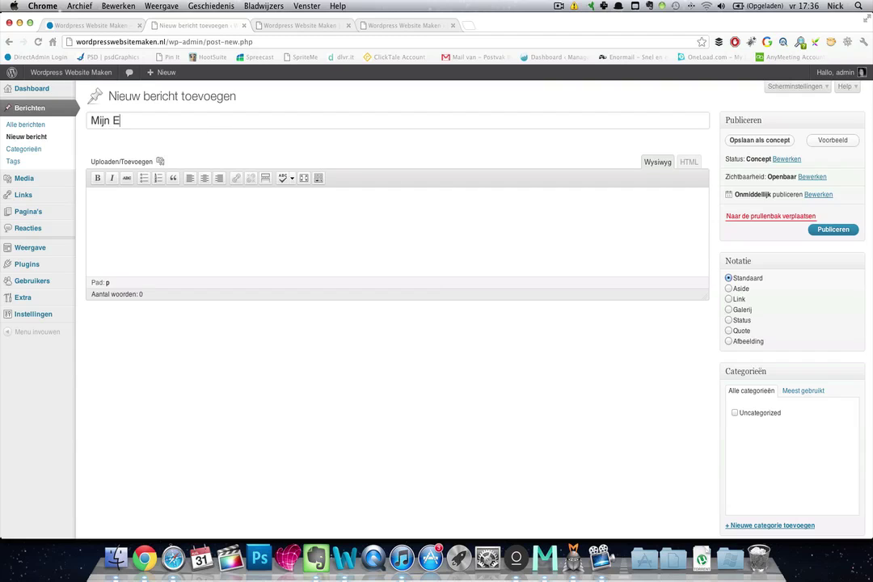
{"action": "type", "text": "erste Echte Blog"}
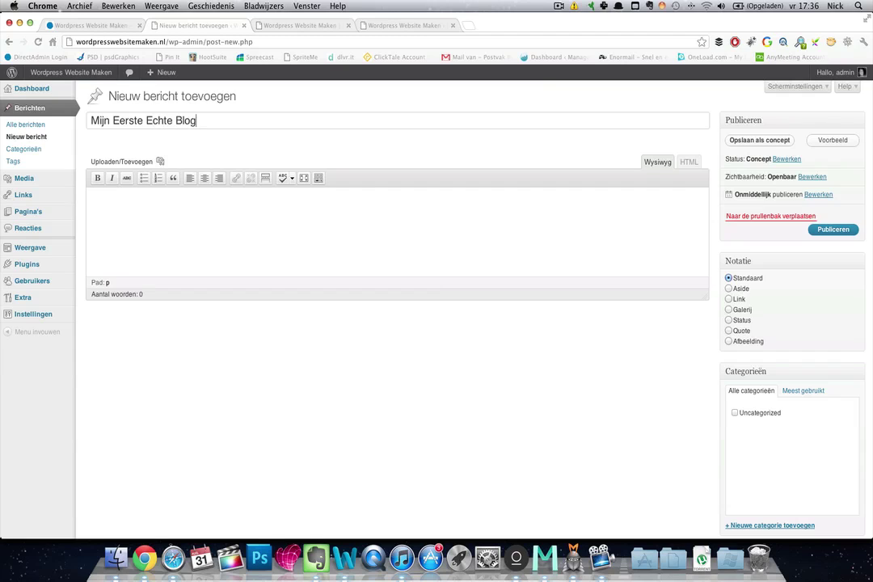
{"action": "type", "text": "bericht"}
{"action": "left_click", "coordinate": [275, 220]}
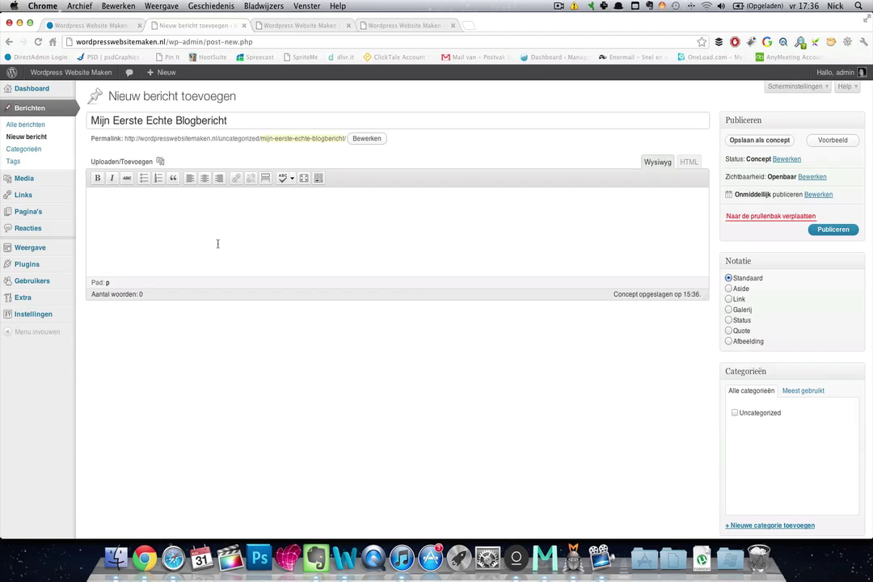
Step: Paste the prepared closing paragraphs from Evernote into the body and remove the stray empty paragraph
{"action": "left_click", "coordinate": [321, 546]}
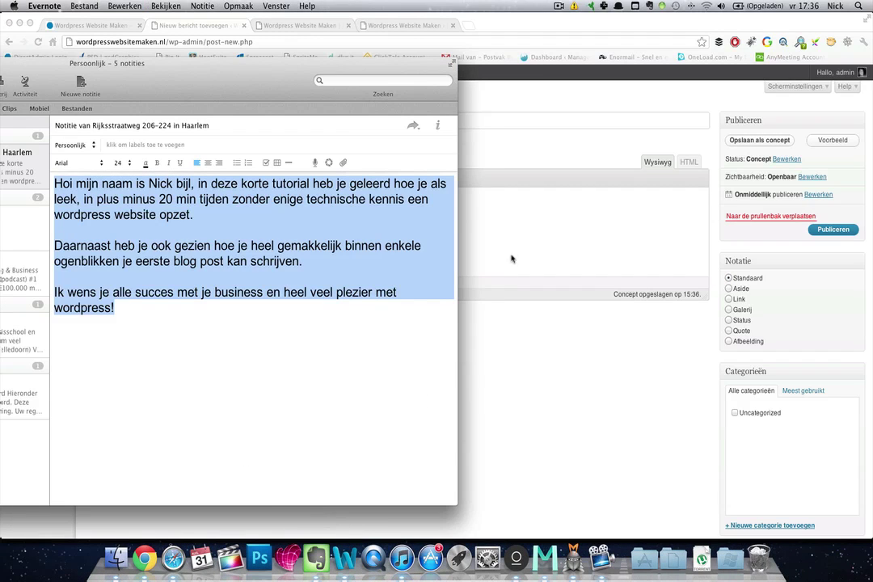
{"action": "left_click", "coordinate": [505, 267]}
{"action": "type", "text": "Hoi mijn naam is Nick bijl, in deze korte tutorial heb je geleerd hoe je als leek, in plus minus 20 min tijden zonder enige technische kennis een wordpress website opzet.  Daarnaast heb je ook gezien hoe je heel gemakkelijk binnen enkele ogenblikken je eerste blog post kan schrijven.  Ik wens je alle succes met je business en heel veel plezier met wordpress!"}
{"action": "left_click", "coordinate": [133, 245]}
{"action": "type", "text": "Ik wens je alle succes met je business en heel veel plezier met wordpress!"}
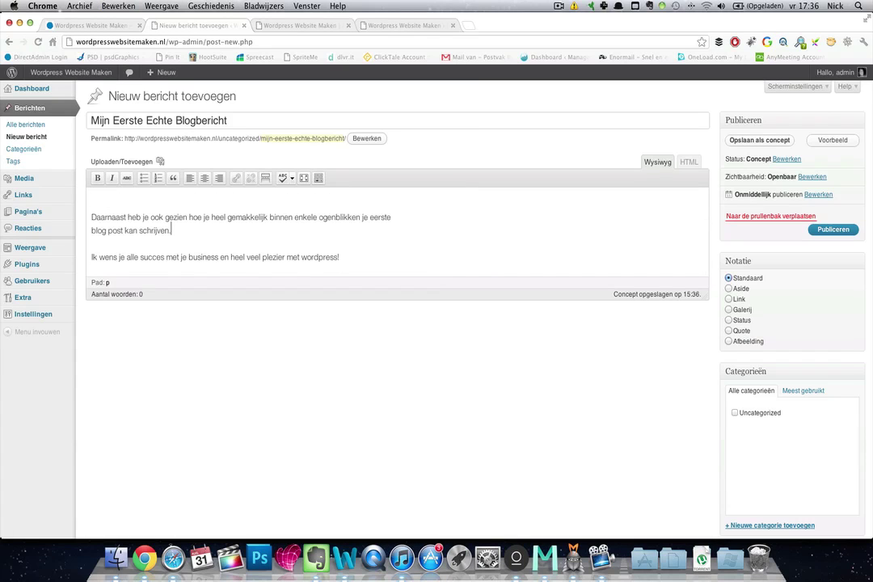
{"action": "scroll", "coordinate": [94, 213], "scroll_direction": "up", "scroll_amount": 2}
{"action": "left_click", "coordinate": [94, 213]}
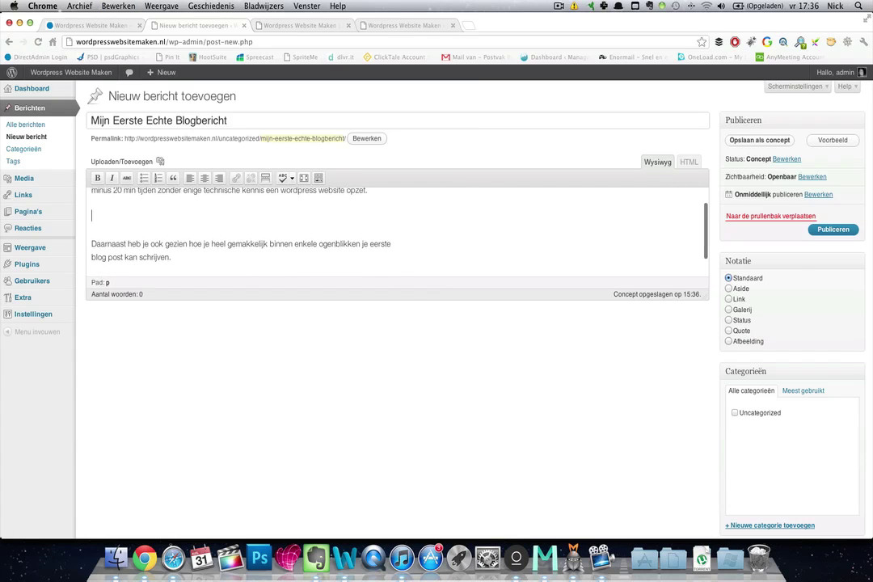
{"action": "key", "text": "BackSpace"}
{"action": "scroll", "coordinate": [310, 221], "scroll_direction": "up", "scroll_amount": 2}
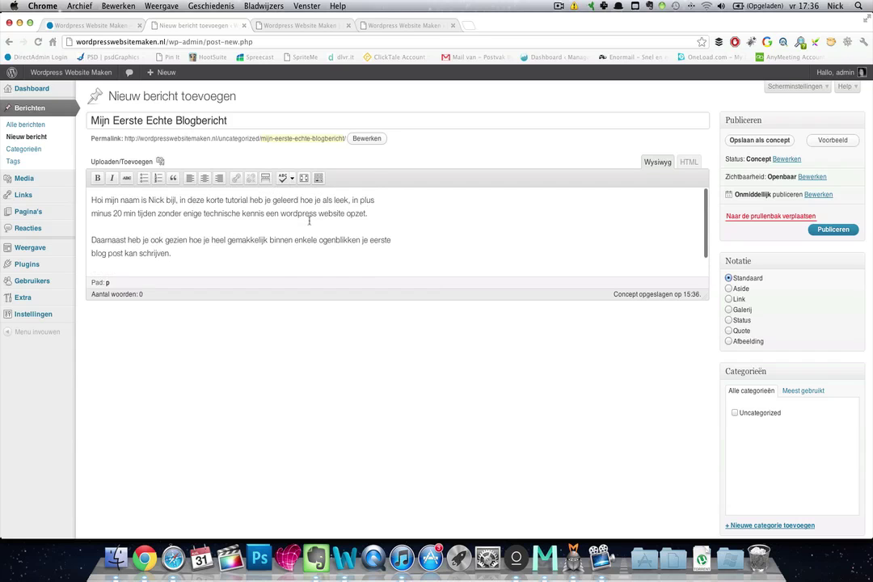
{"action": "scroll", "coordinate": [507, 221], "scroll_direction": "down", "scroll_amount": 3}
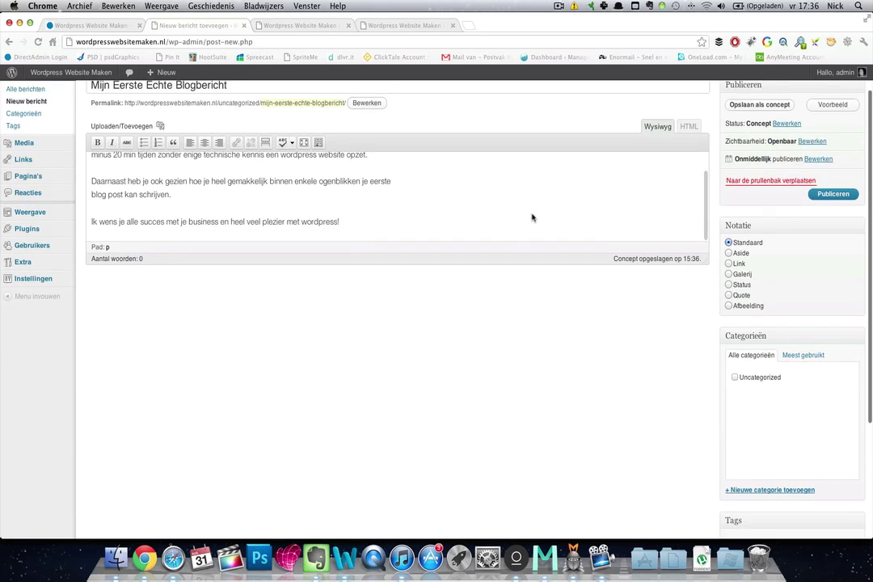
{"action": "scroll", "coordinate": [534, 219], "scroll_direction": "up", "scroll_amount": 3}
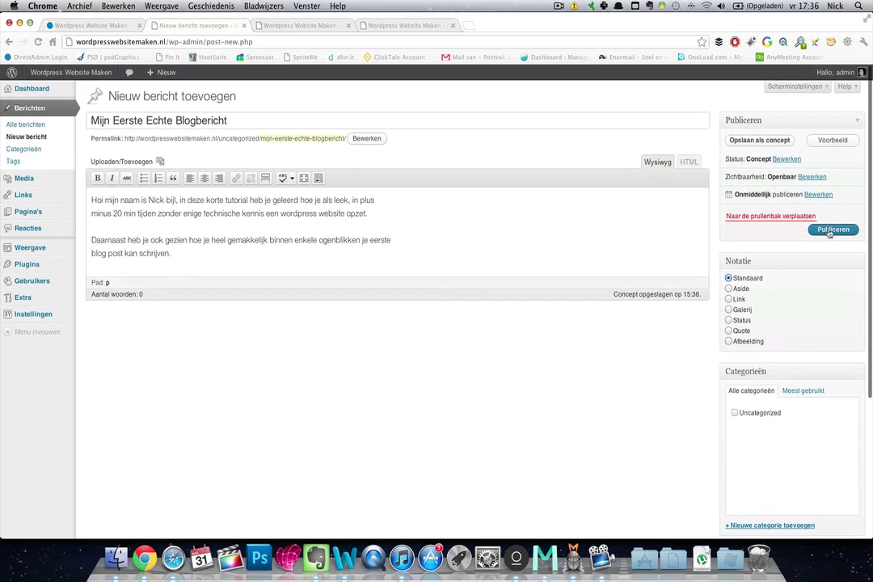
Step: Publish 'Mijn Eerste Echte Blogbericht' and confirm on the reloaded homepage that it appears above 'Hello world!'
{"action": "left_click", "coordinate": [833, 232]}
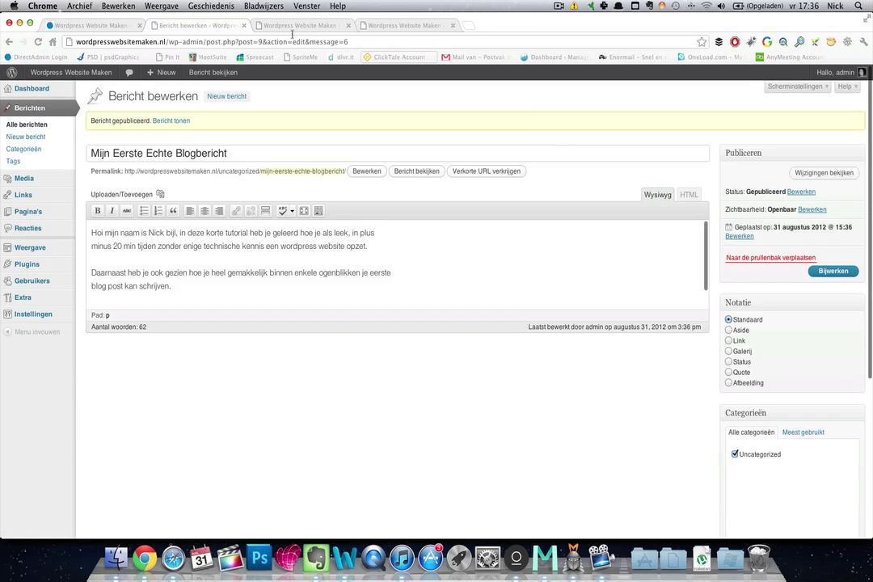
{"action": "left_click", "coordinate": [386, 29]}
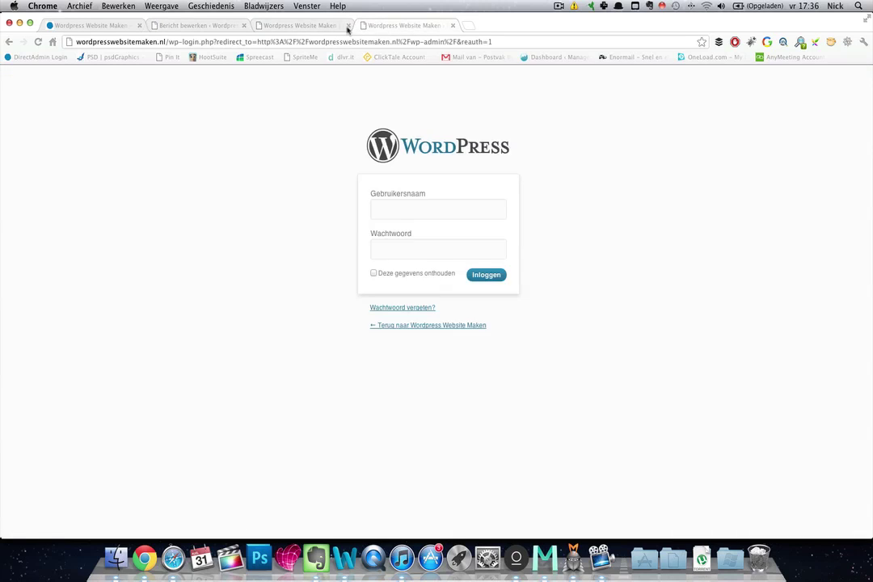
{"action": "left_click", "coordinate": [328, 29]}
{"action": "key", "text": "super+r"}
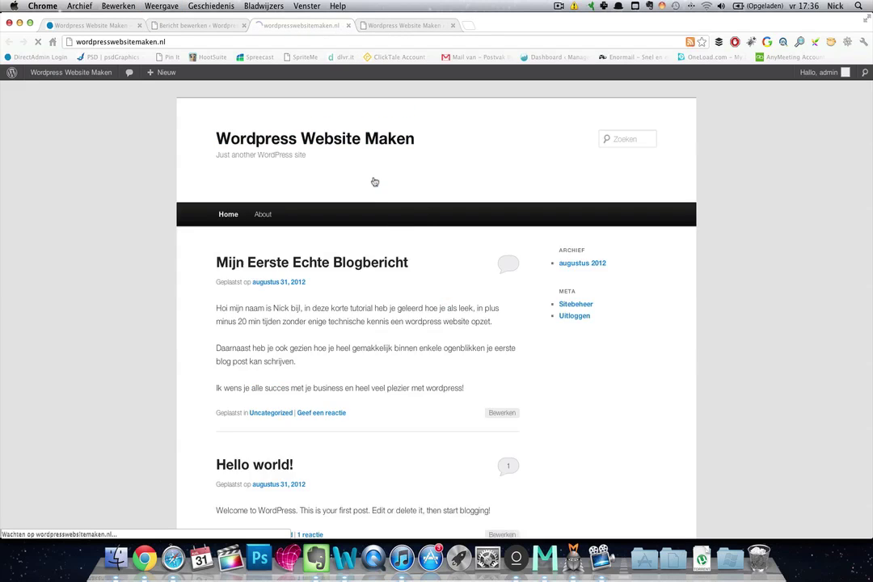
{"action": "scroll", "coordinate": [255, 313], "scroll_direction": "down", "scroll_amount": 2}
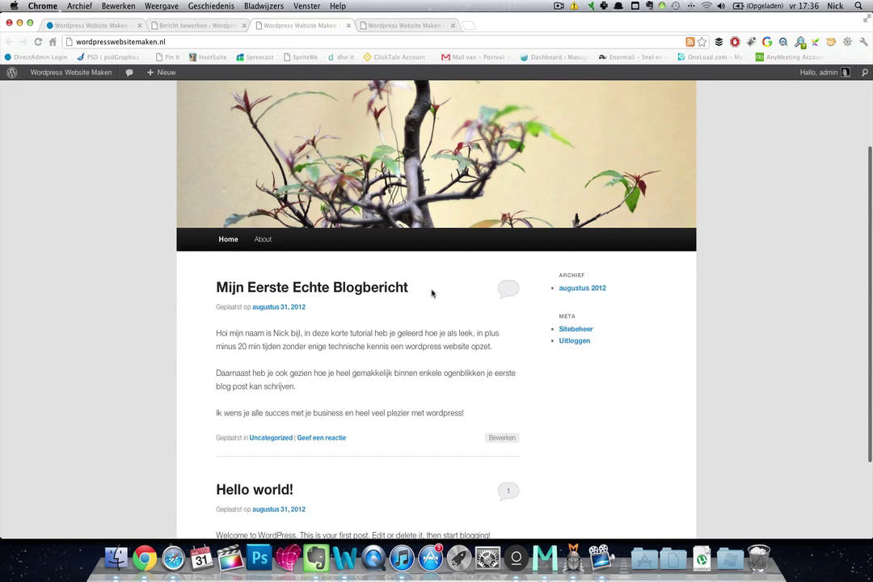
{"action": "scroll", "coordinate": [435, 297], "scroll_direction": "down", "scroll_amount": 1}
{"action": "scroll", "coordinate": [436, 293], "scroll_direction": "up", "scroll_amount": 2}
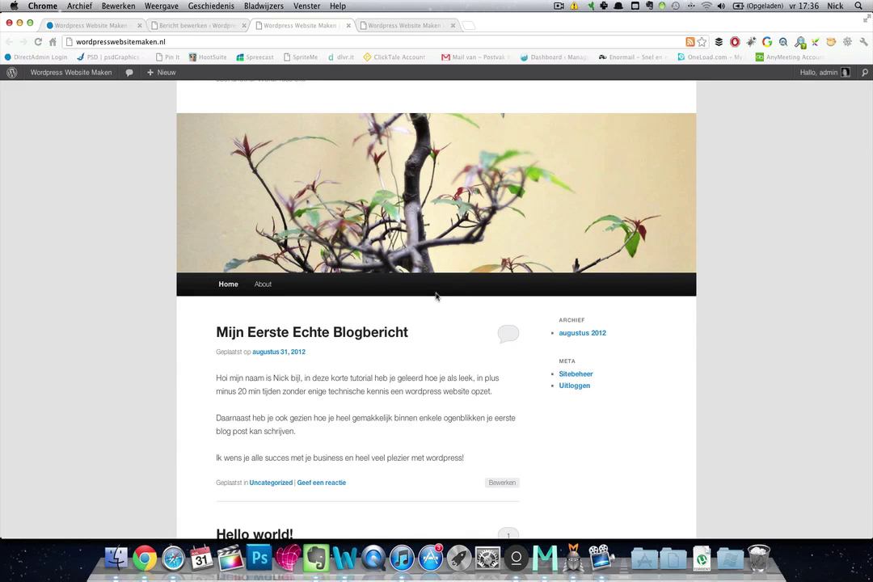
{"action": "scroll", "coordinate": [436, 297], "scroll_direction": "up", "scroll_amount": 2}
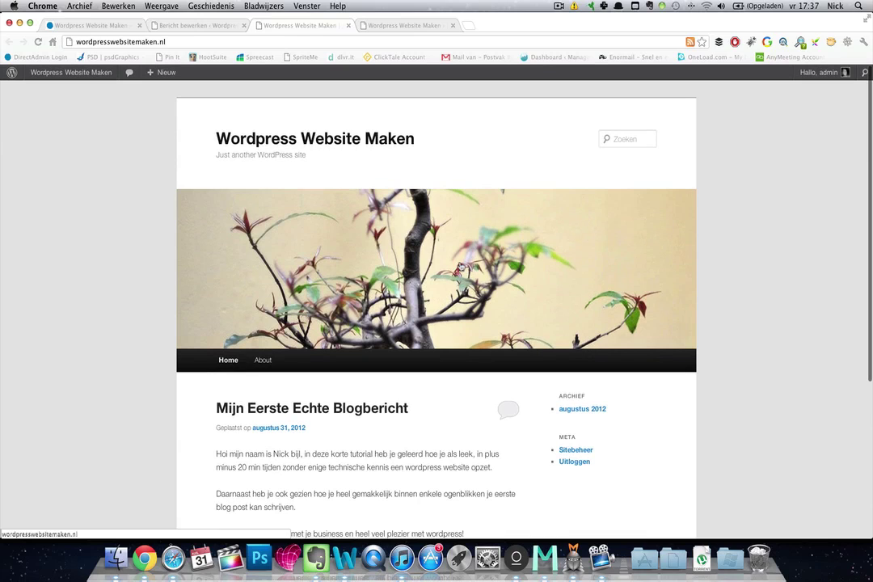